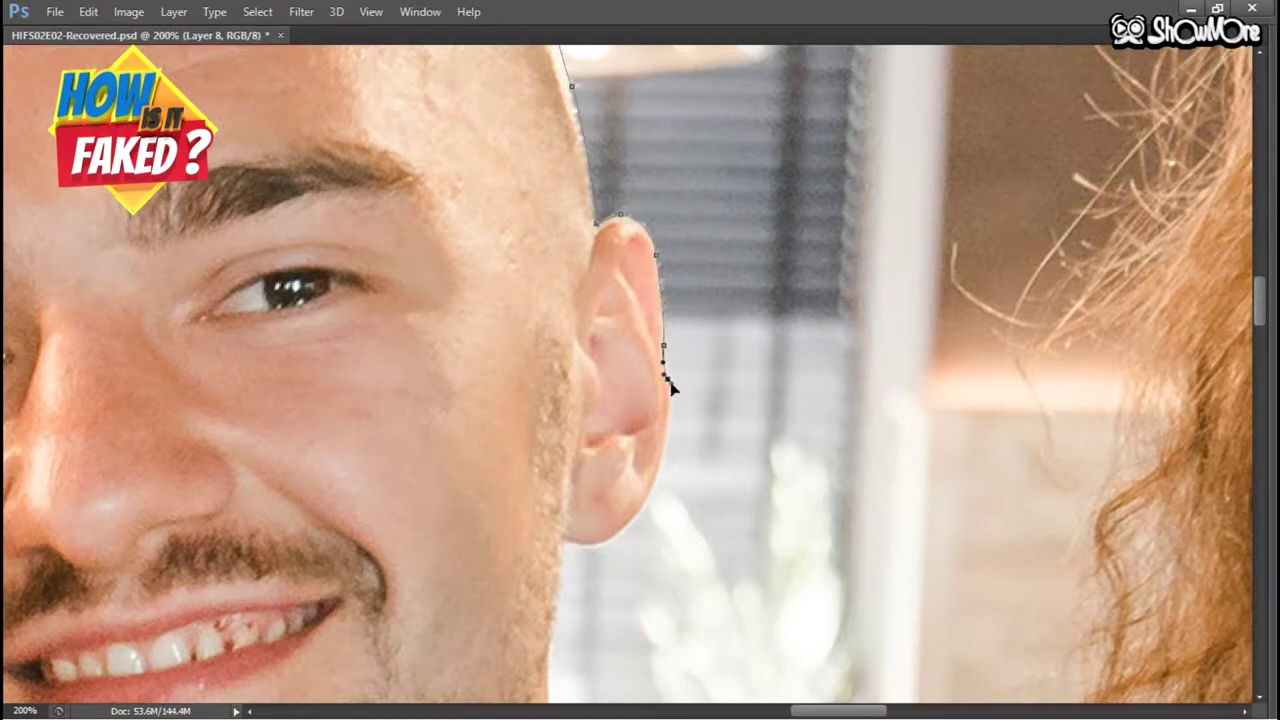
# Step: Trace the Pen path around the man's ear and down his jaw and neck to the shirt collar
pyautogui.moveTo(668, 425); pyautogui.dragTo(672, 367)
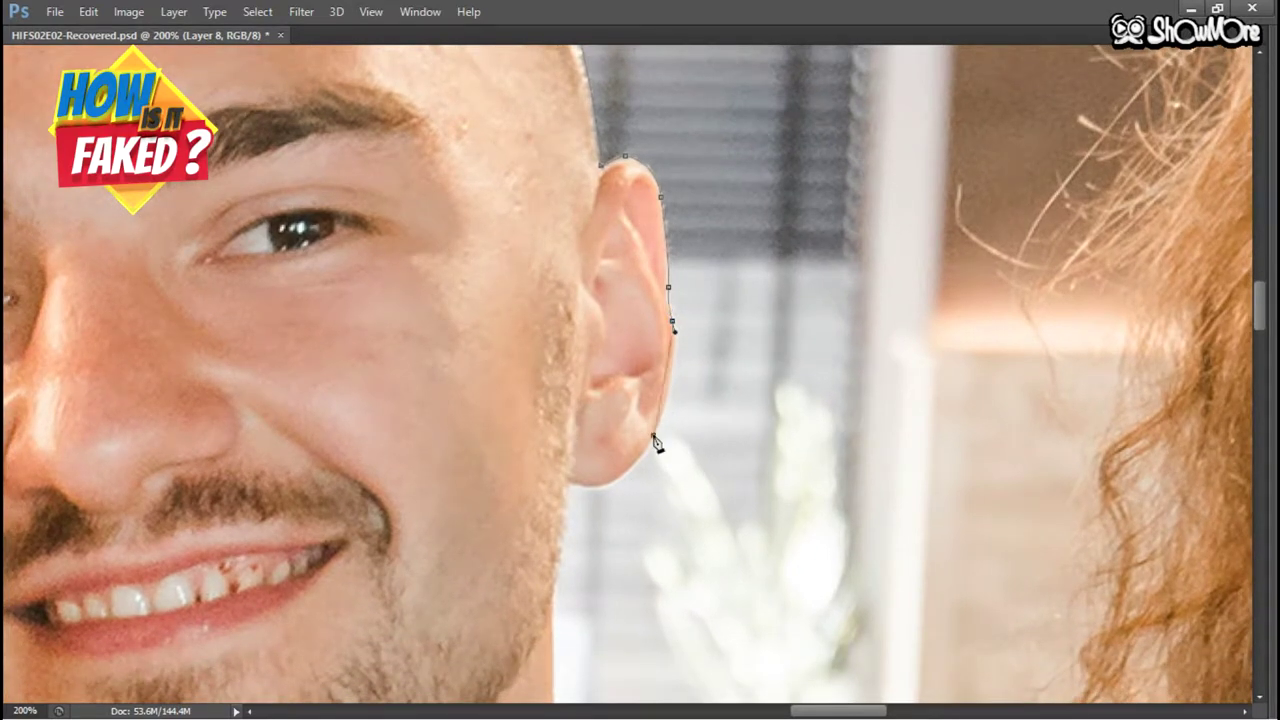
pyautogui.moveTo(653, 436); pyautogui.dragTo(533, 465)
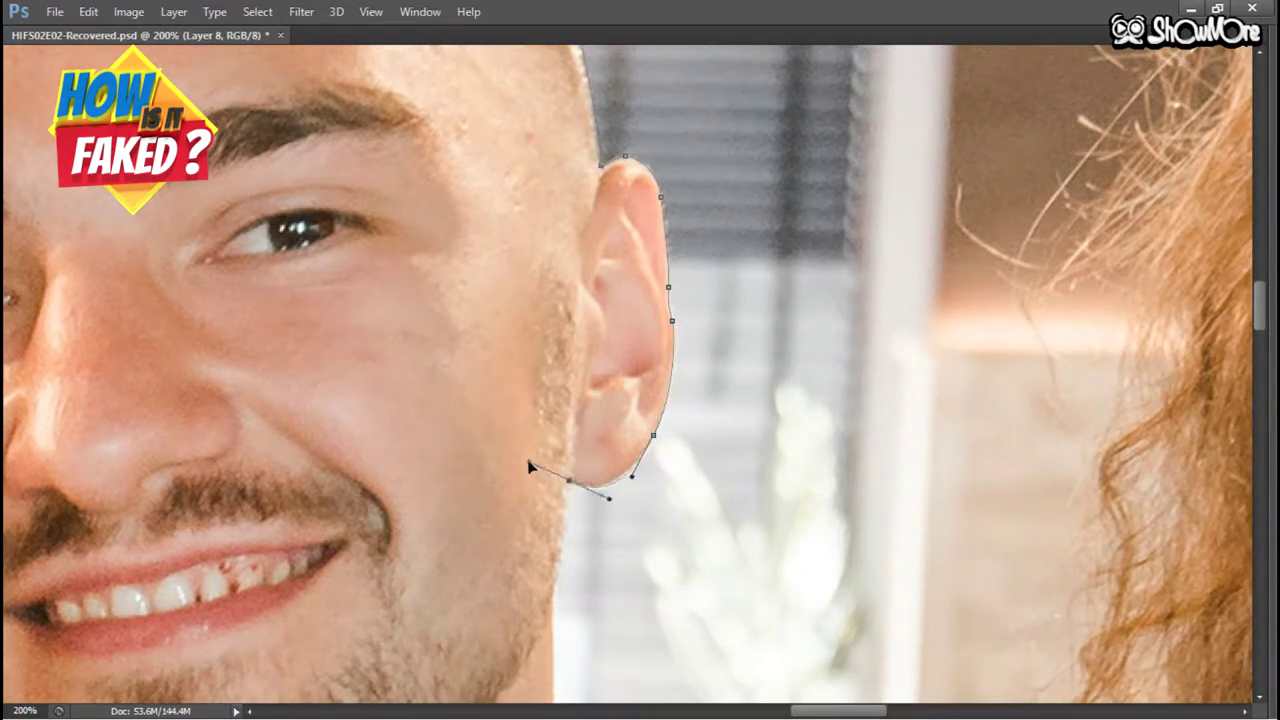
pyautogui.click(562, 516)
pyautogui.moveTo(603, 519); pyautogui.dragTo(603, 421)
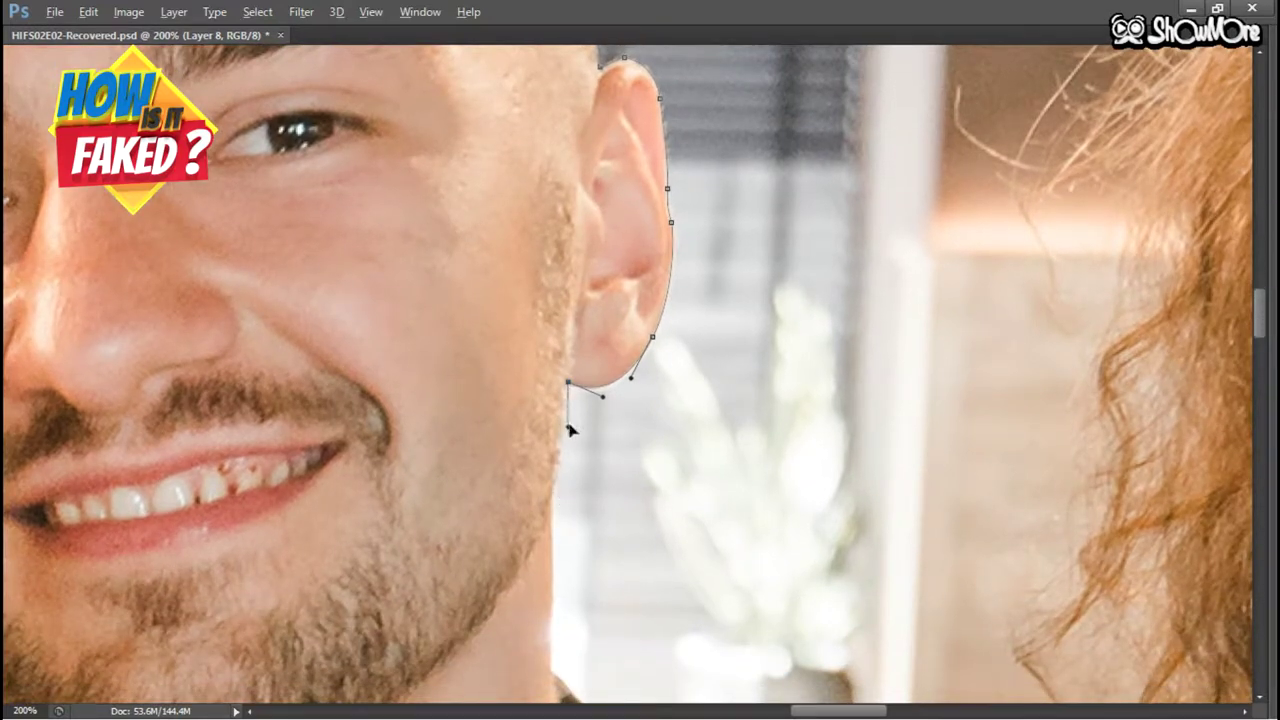
pyautogui.click(555, 488)
pyautogui.moveTo(555, 492); pyautogui.dragTo(545, 362)
pyautogui.click(547, 508)
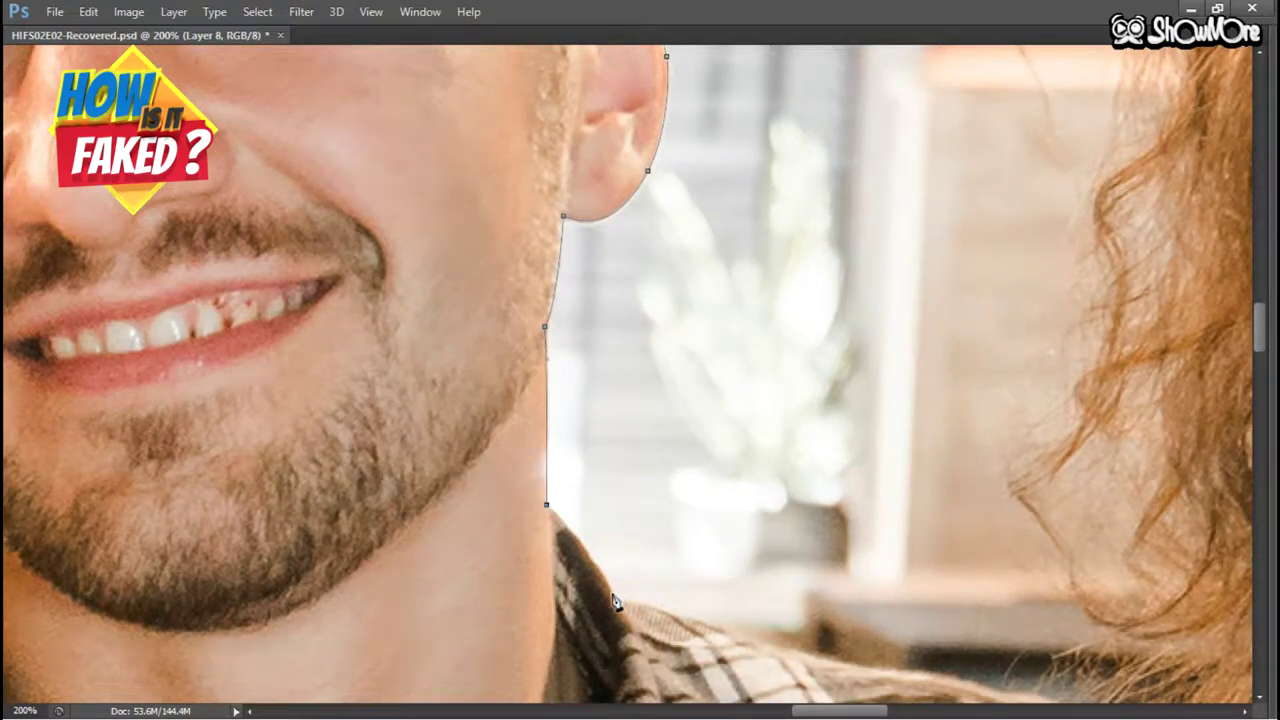
# Step: Extend the path along the man's collar and plaid shoulder and up the outer edge of the woman's curly hair
pyautogui.moveTo(613, 597); pyautogui.dragTo(633, 651)
pyautogui.moveTo(700, 621); pyautogui.dragTo(678, 513)
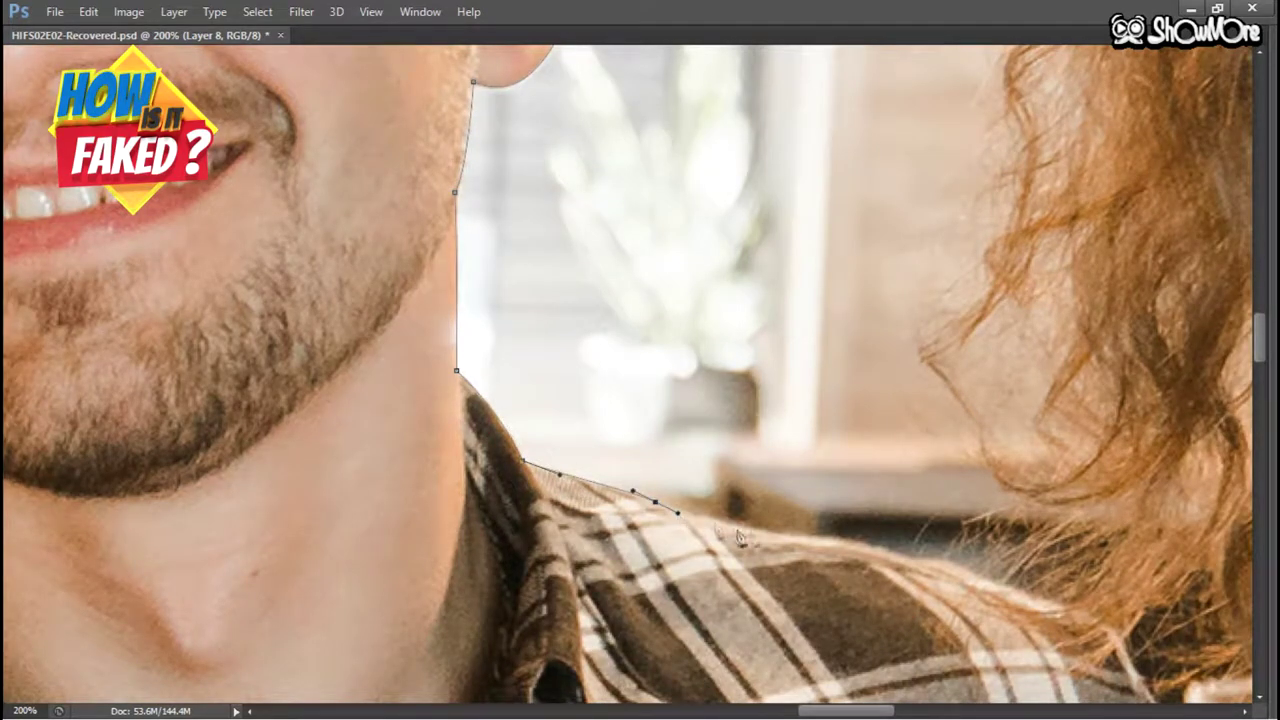
pyautogui.moveTo(786, 534); pyautogui.dragTo(813, 539)
pyautogui.moveTo(1044, 382); pyautogui.dragTo(896, 615)
pyautogui.moveTo(854, 529); pyautogui.dragTo(827, 518)
pyautogui.moveTo(807, 482); pyautogui.dragTo(817, 467)
pyautogui.moveTo(855, 295); pyautogui.dragTo(851, 195)
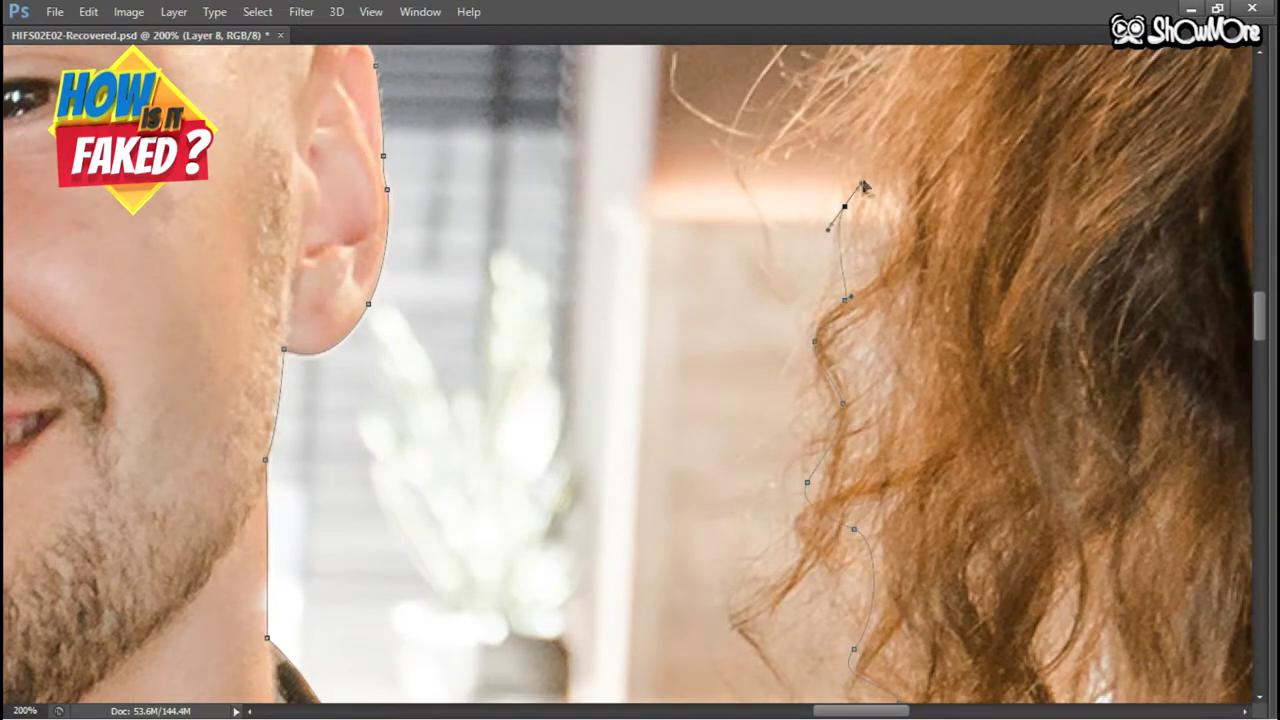
# Step: Trace the path along the upper outer edge of the woman's hair towards the crown of her head
pyautogui.scroll(2, 843, 329)
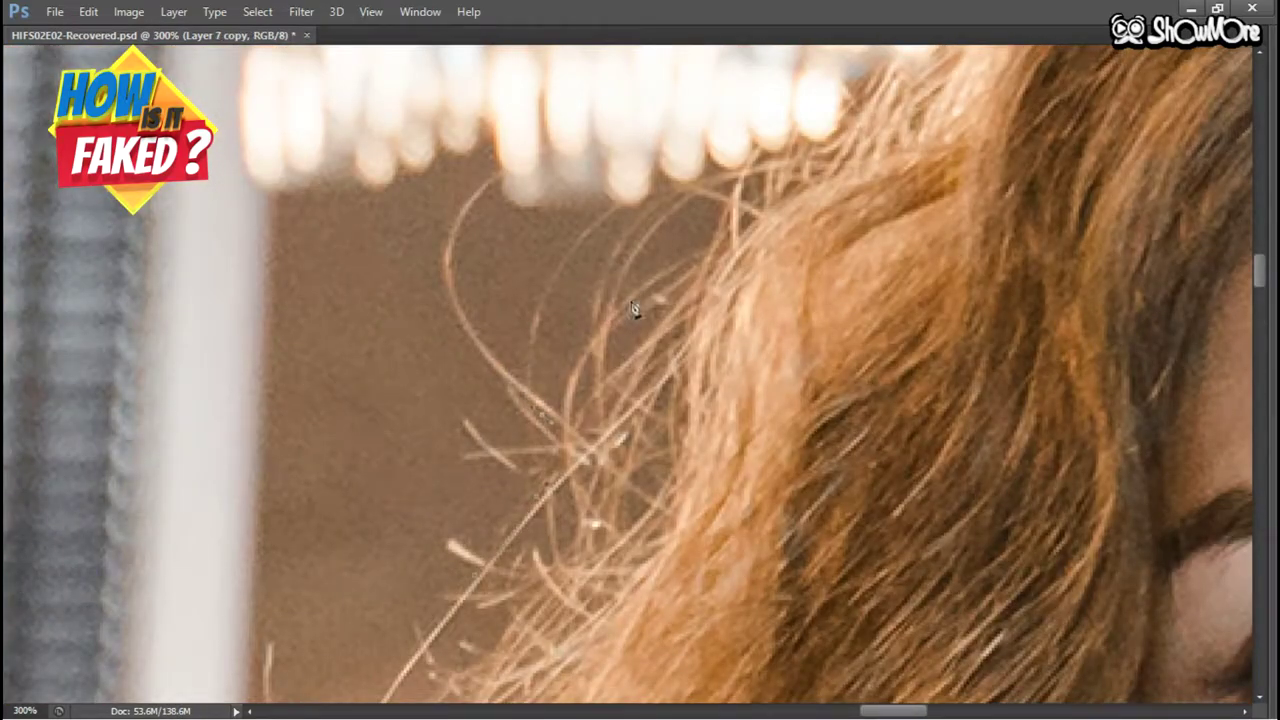
pyautogui.moveTo(724, 216); pyautogui.dragTo(611, 433)
pyautogui.moveTo(703, 377); pyautogui.dragTo(737, 363)
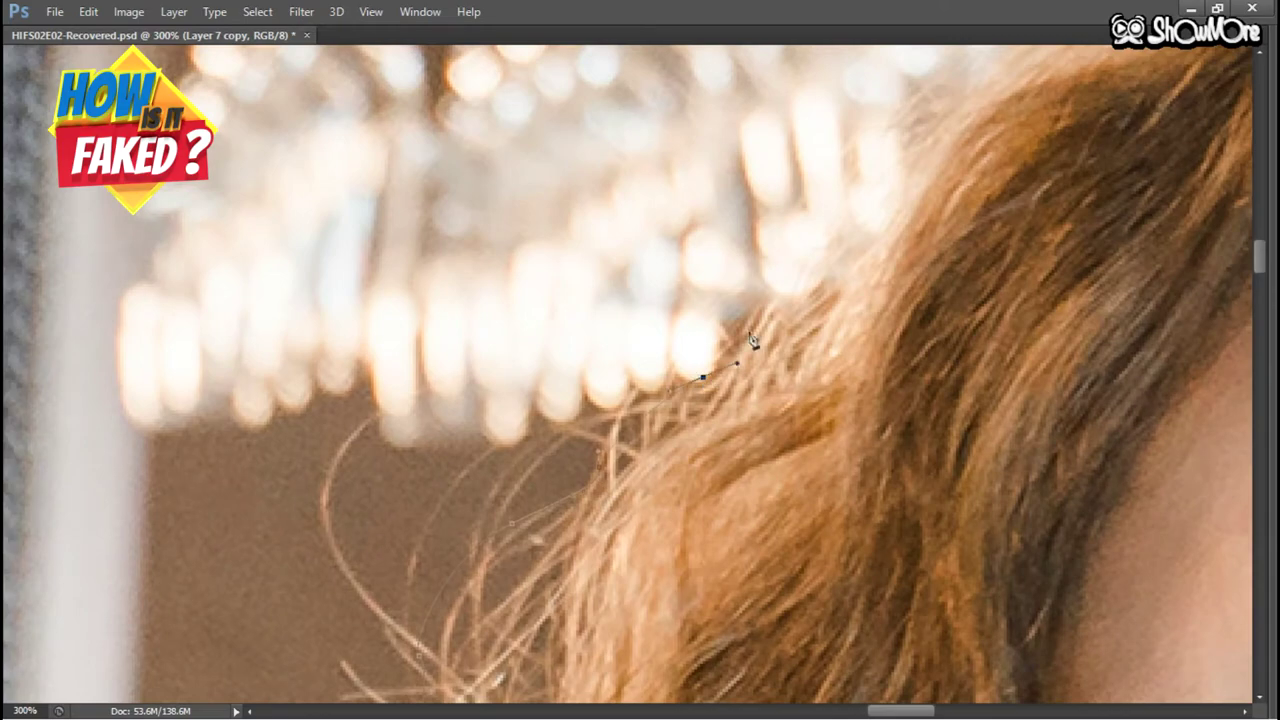
pyautogui.moveTo(751, 317); pyautogui.dragTo(758, 305)
pyautogui.moveTo(840, 308); pyautogui.dragTo(722, 408)
pyautogui.click(742, 380)
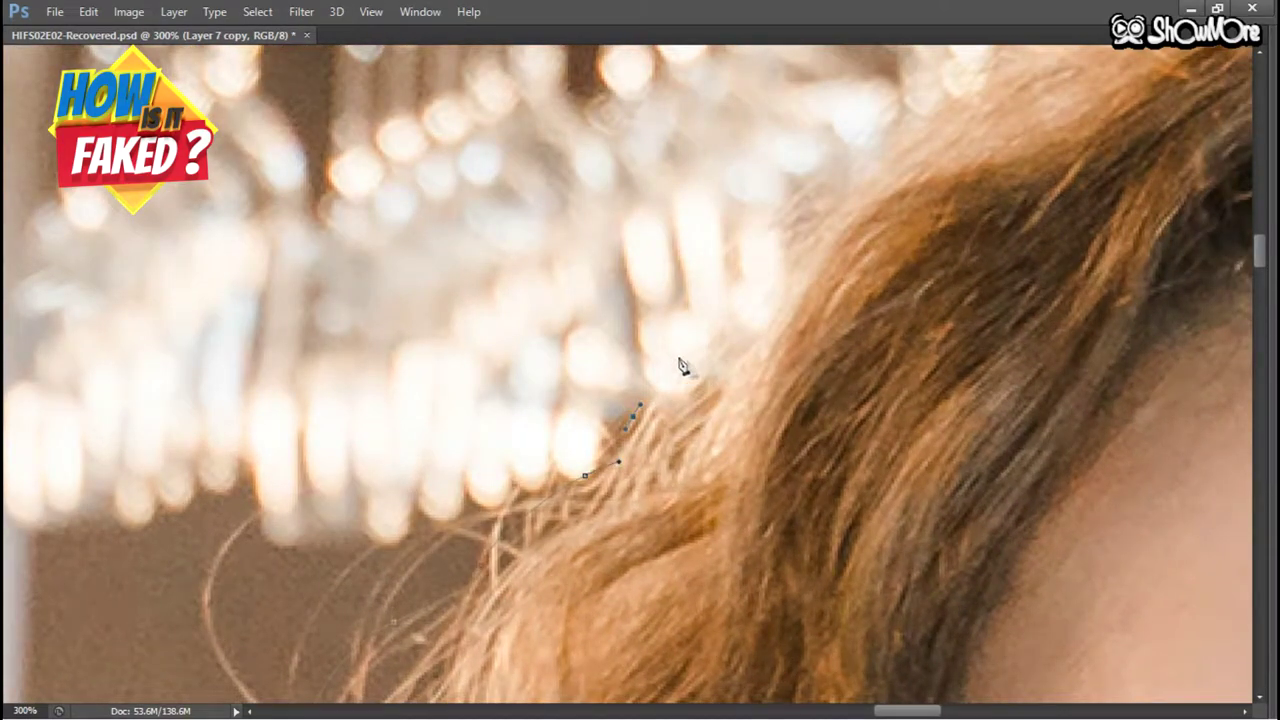
pyautogui.moveTo(714, 261); pyautogui.dragTo(746, 236)
pyautogui.moveTo(799, 298); pyautogui.dragTo(494, 524)
pyautogui.moveTo(648, 290); pyautogui.dragTo(660, 279)
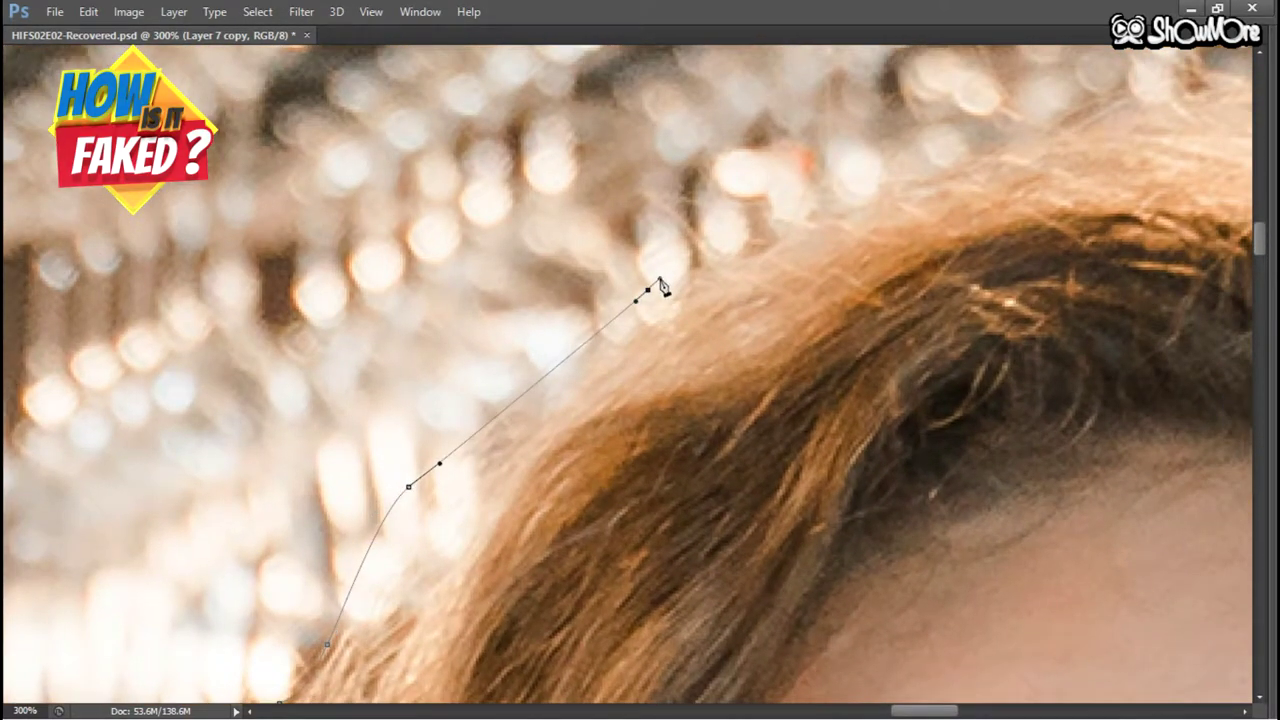
# Step: Close the path loosely around the man and the curly-haired woman and convert it into a selection
pyautogui.scroll(-5, 660, 285)
pyautogui.scroll(-3, 729, 277)
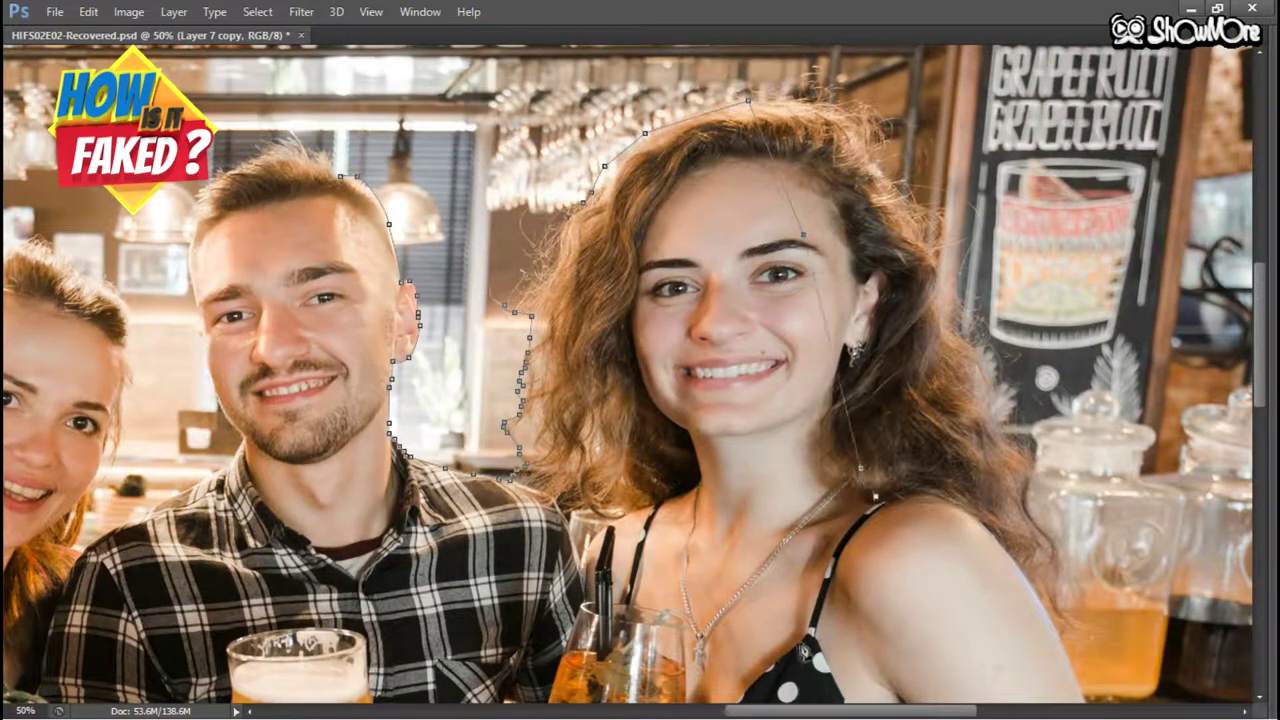
pyautogui.moveTo(802, 648); pyautogui.dragTo(1017, 264)
pyautogui.moveTo(931, 453); pyautogui.dragTo(914, 572)
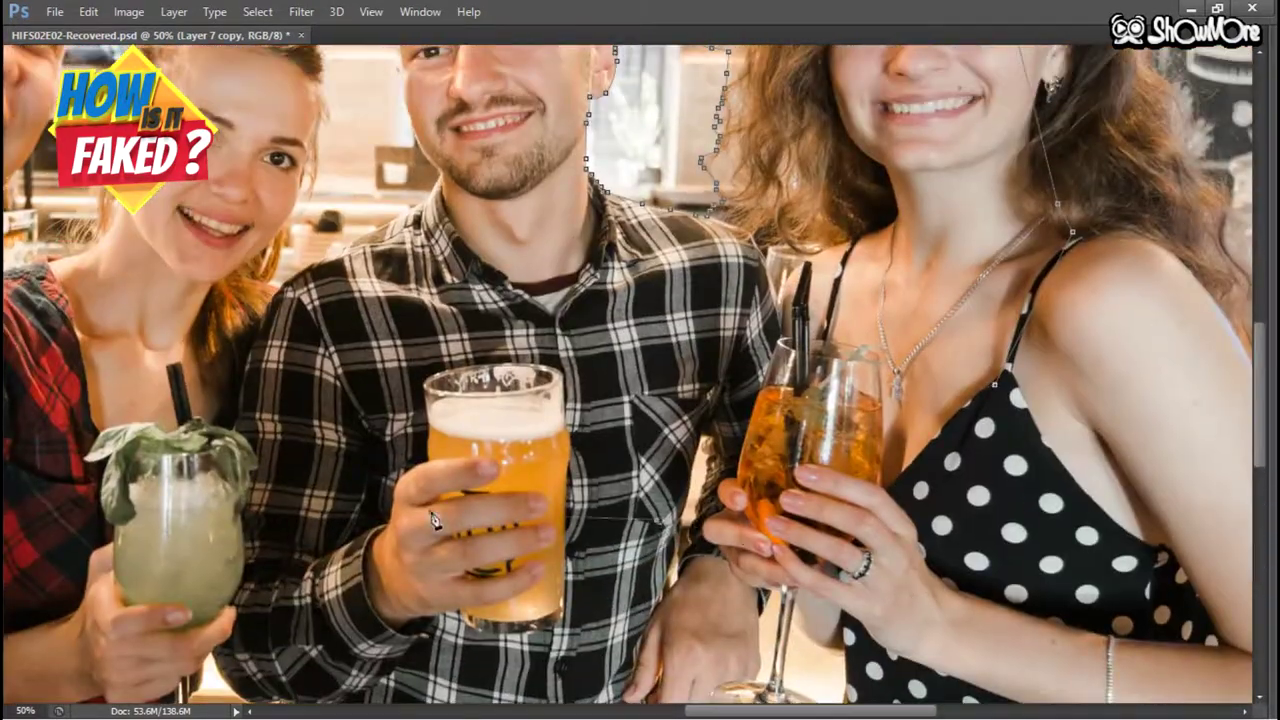
pyautogui.moveTo(500, 275); pyautogui.dragTo(509, 542)
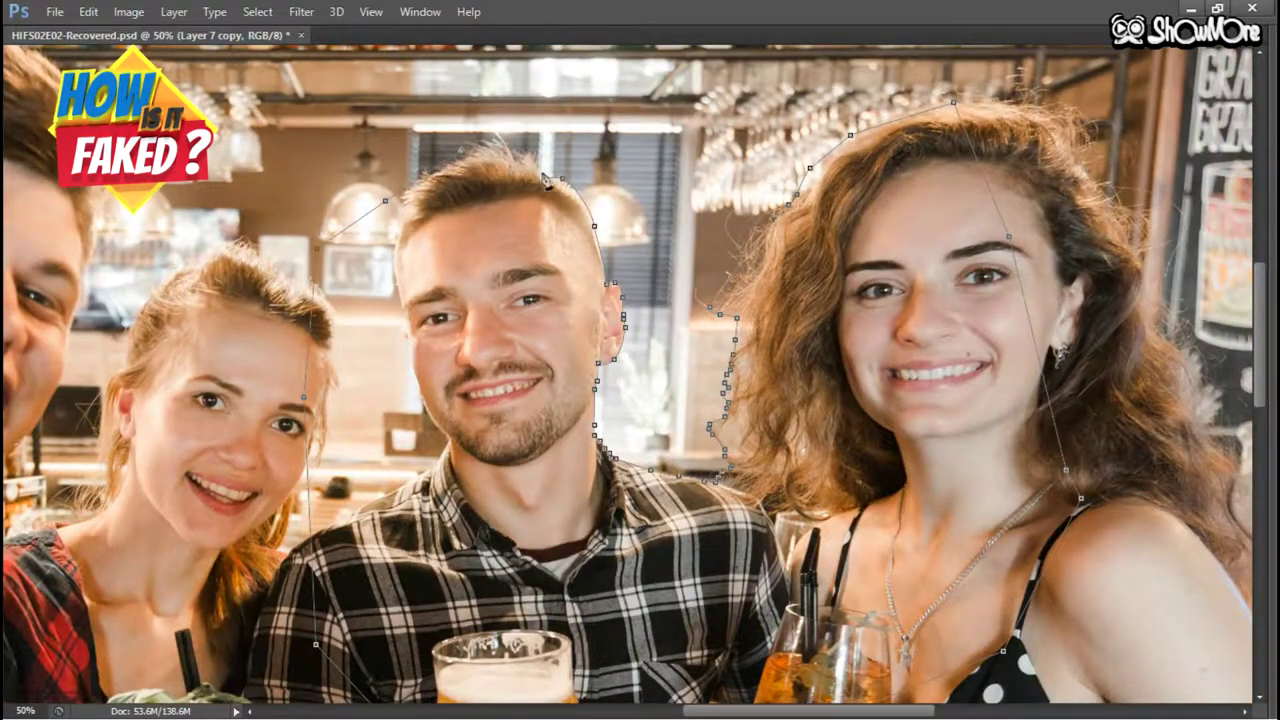
pyautogui.click(595, 430)
pyautogui.rightClick(597, 430)
pyautogui.click(713, 377)
pyautogui.click(741, 205)
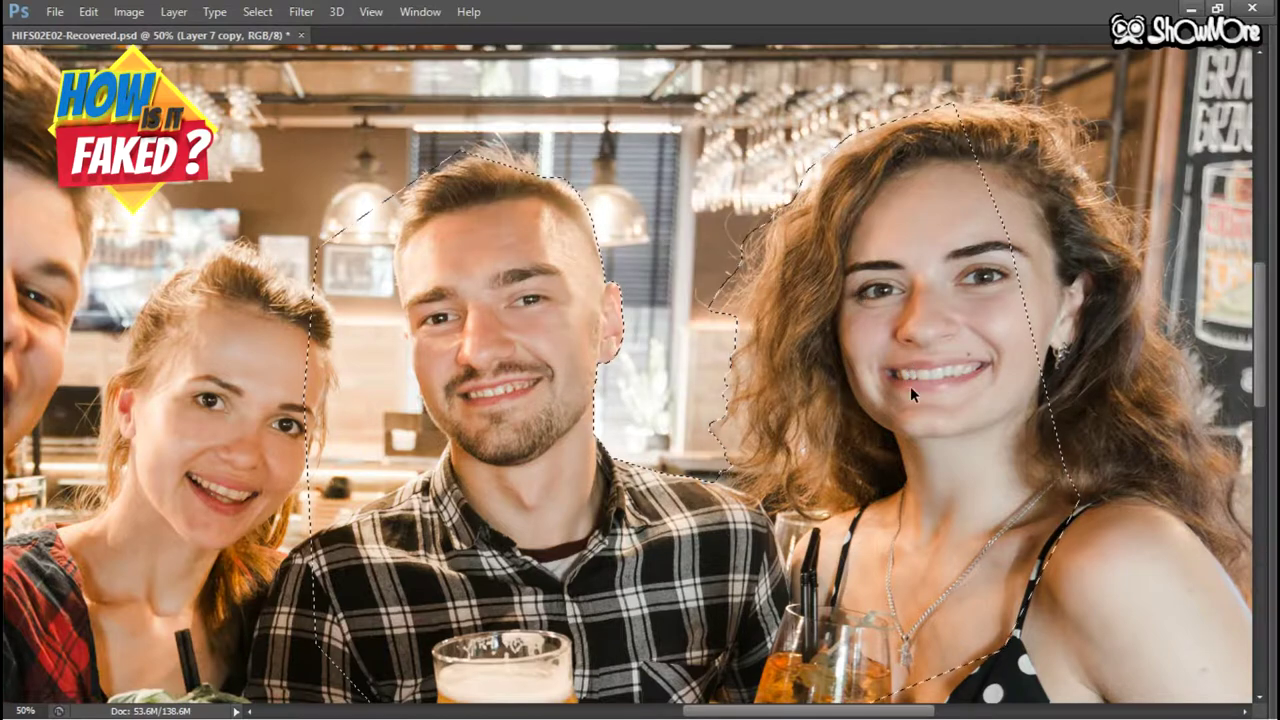
# Step: Save the selection as a new channel named selc
pyautogui.press('F7')
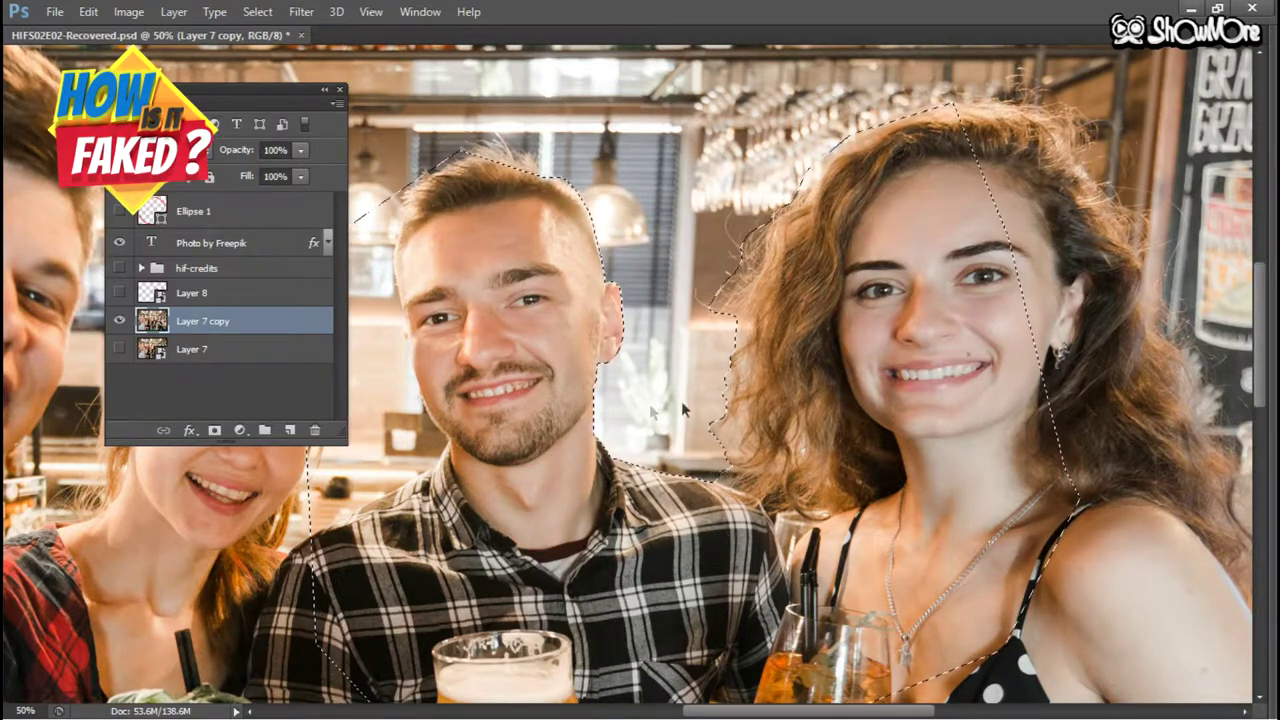
pyautogui.click(257, 11)
pyautogui.click(320, 359)
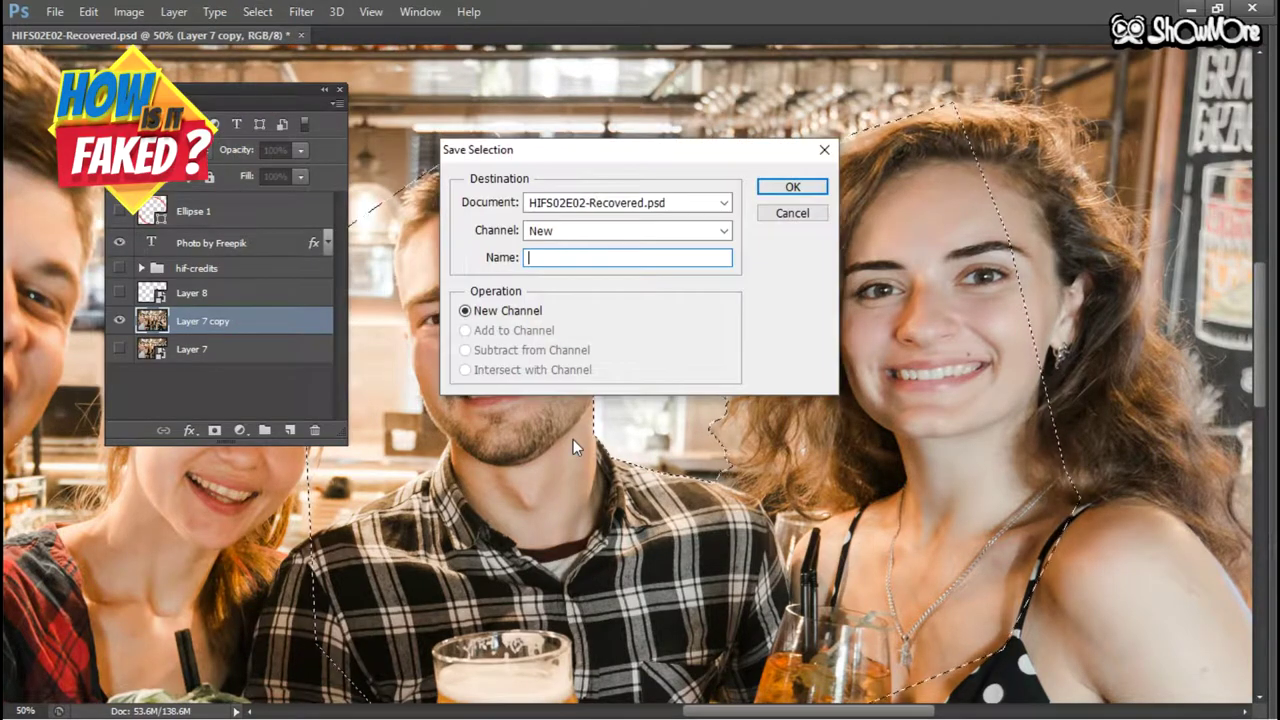
pyautogui.write('selc')
pyautogui.press('Return')
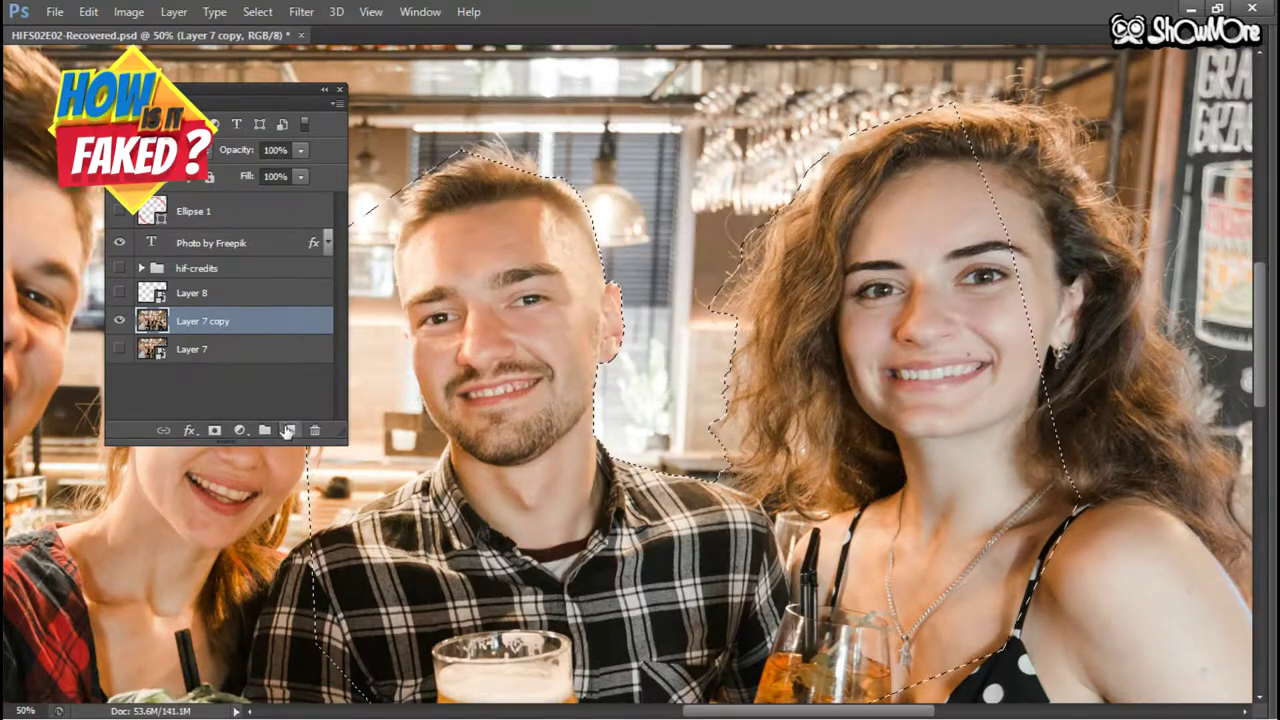
# Step: Copy the selected couple from Layer 7 copy onto a new layer above it and check the cutout without the background
pyautogui.click(289, 430)
pyautogui.hotkey('ctrl', 'c')
pyautogui.press('Return')
pyautogui.click(289, 344)
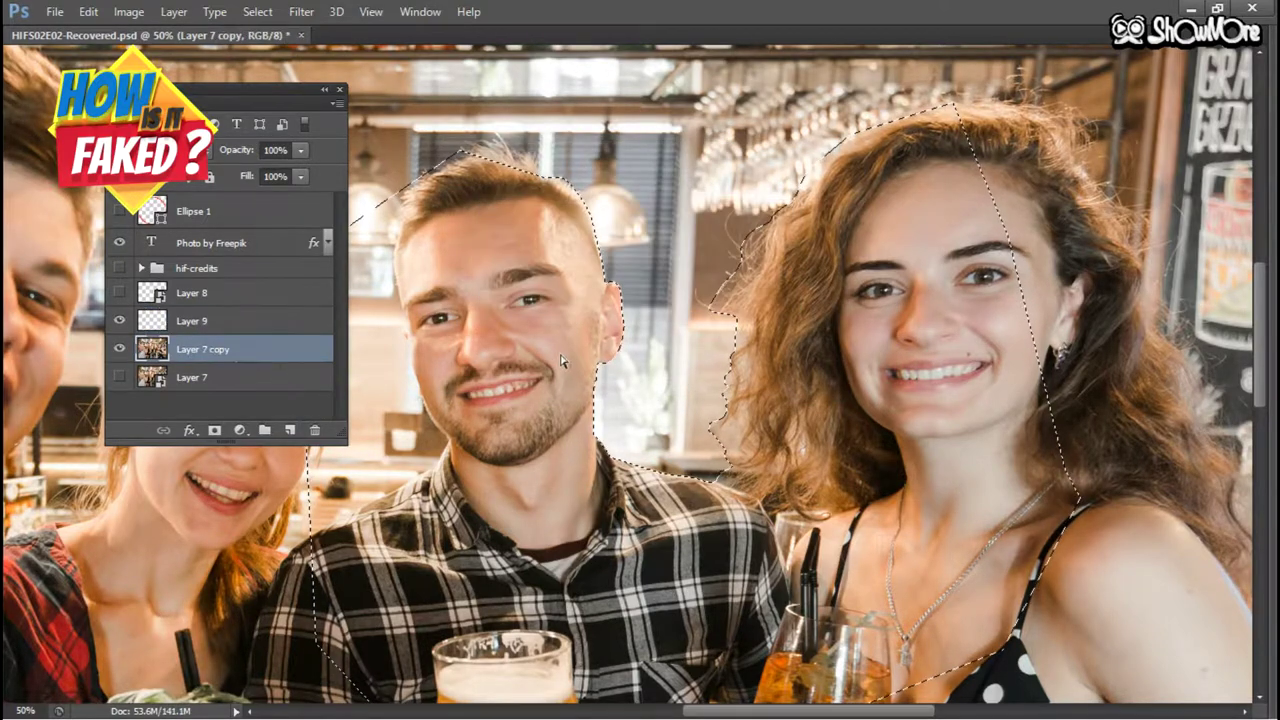
pyautogui.hotkey('ctrl', 'c')
pyautogui.click(289, 331)
pyautogui.hotkey('ctrl', 'v')
pyautogui.click(120, 348)
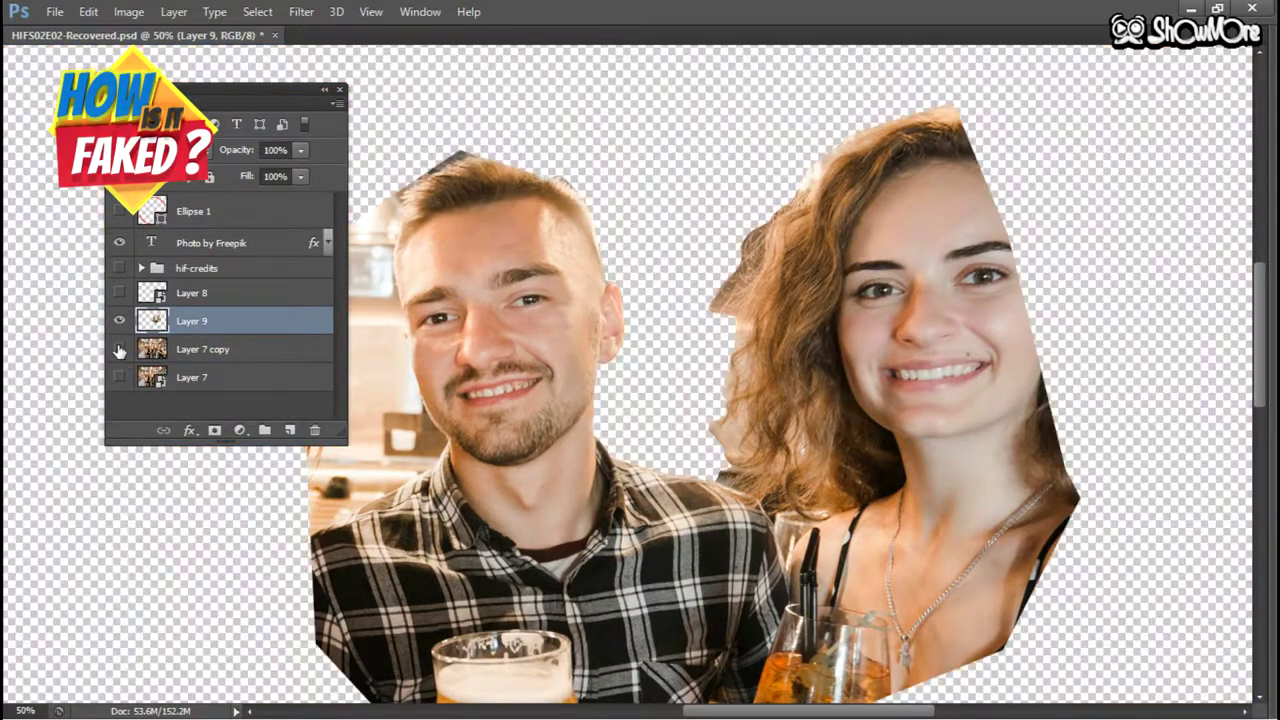
pyautogui.click(120, 348)
pyautogui.click(120, 348)
# Step: Show Layer 8 beneath Layer 9 and move its veiled figure into the gap between the man and the woman
pyautogui.click(119, 292)
pyautogui.moveTo(210, 318); pyautogui.dragTo(185, 330)
pyautogui.click(119, 349)
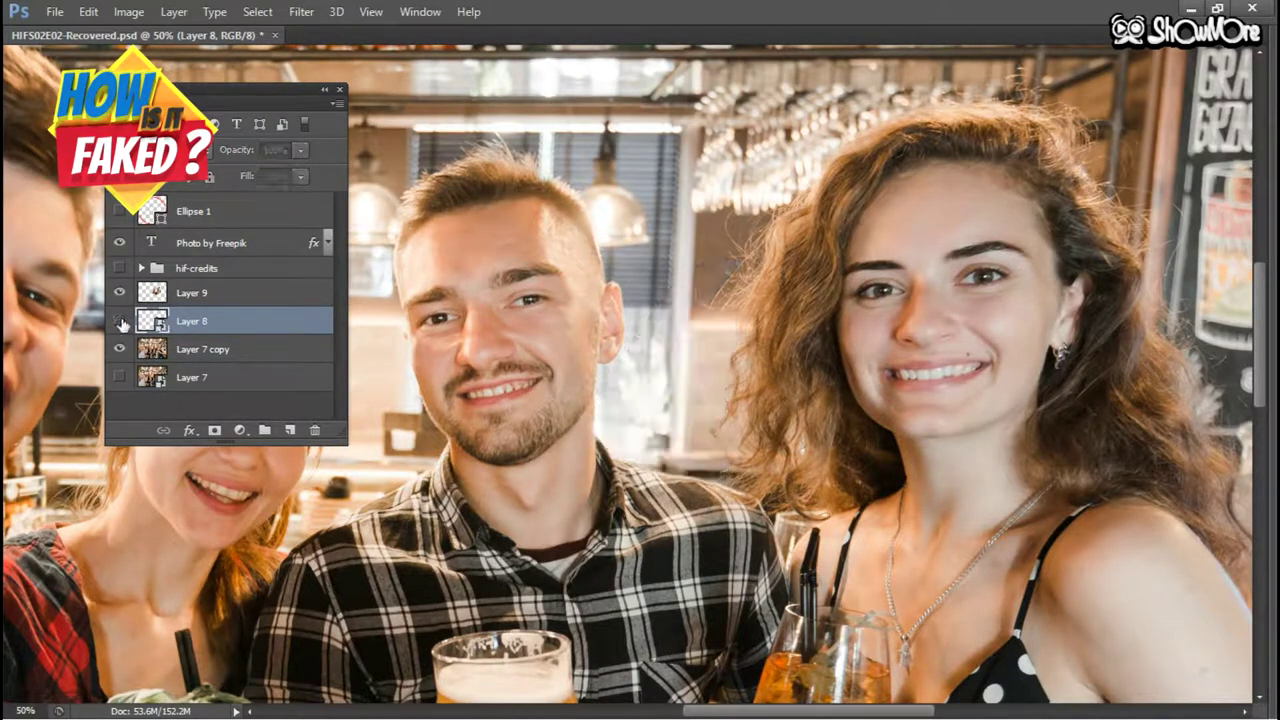
pyautogui.click(728, 376)
pyautogui.click(646, 297)
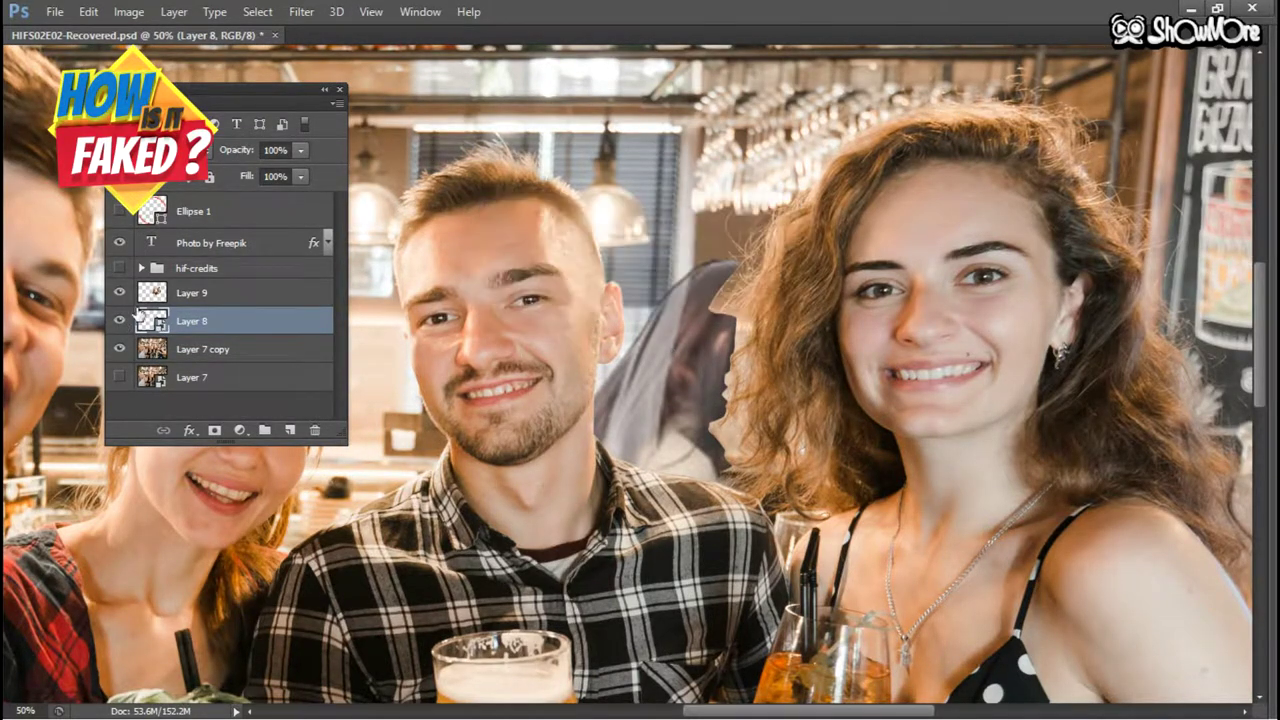
pyautogui.moveTo(672, 360); pyautogui.dragTo(720, 377)
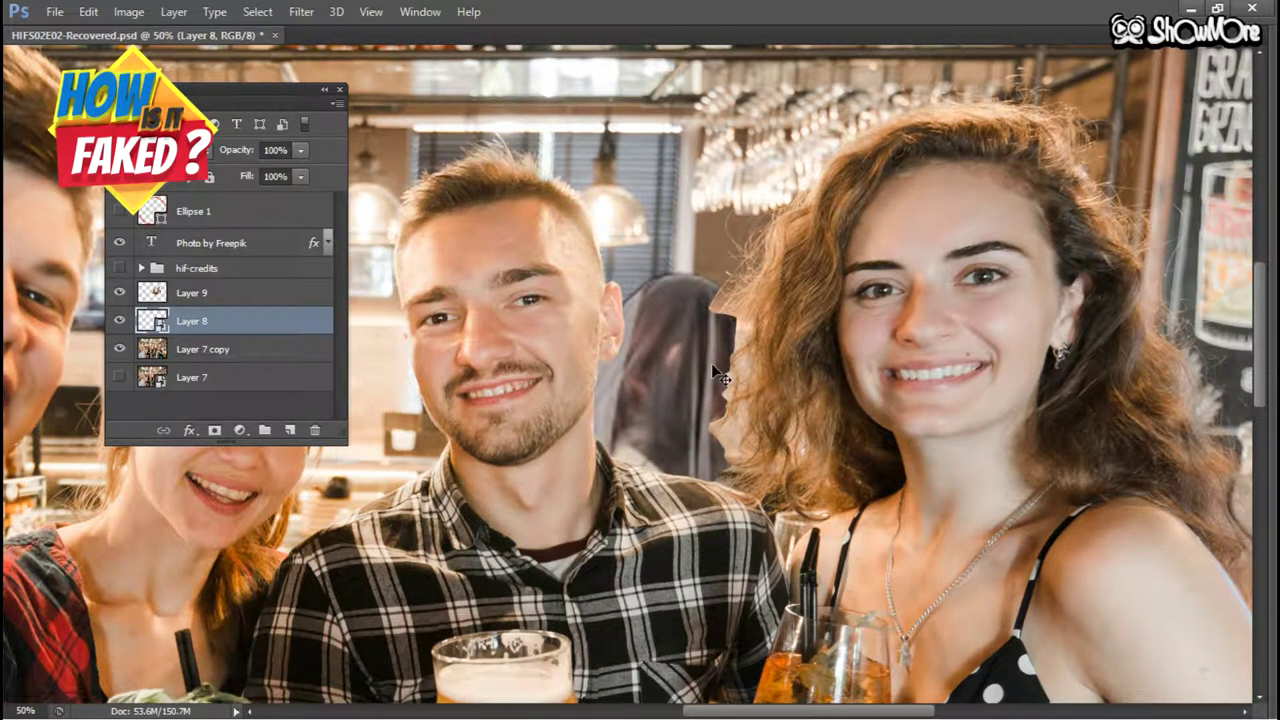
# Step: Scale down the veiled figure on Layer 8 with Free Transform and reposition it behind the man's shoulder
pyautogui.hotkey('ctrl', 't')
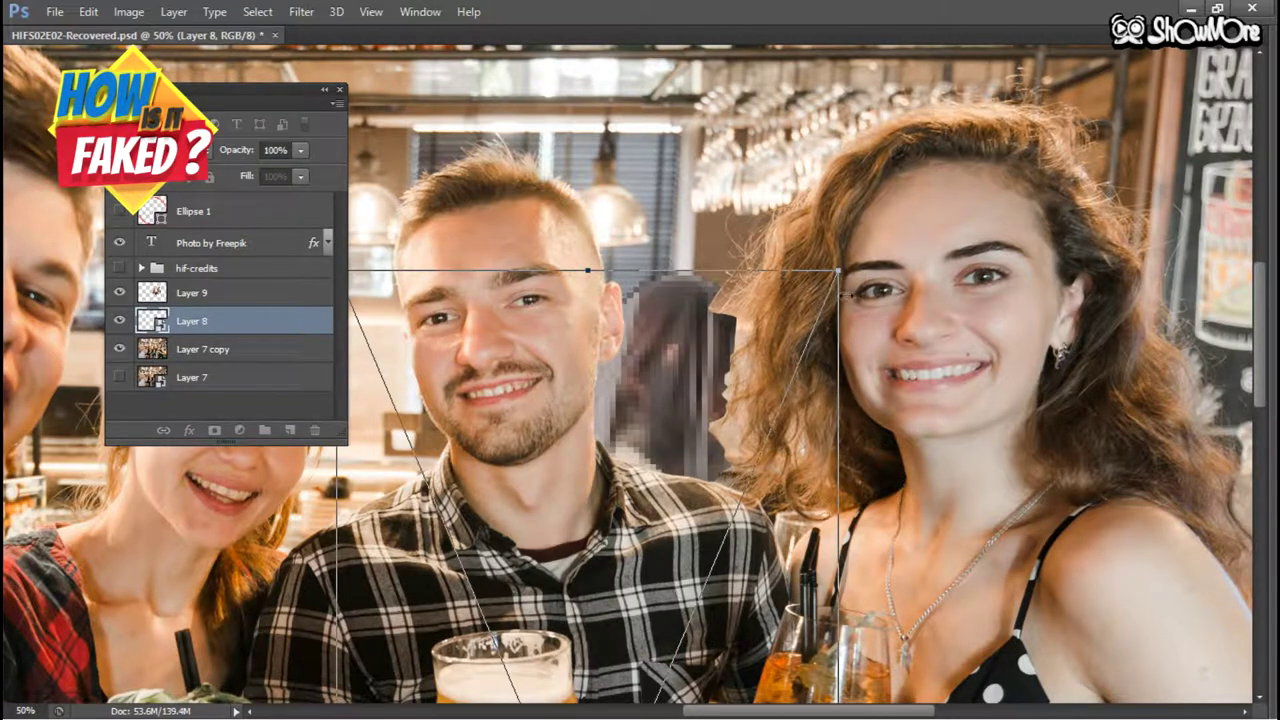
pyautogui.moveTo(838, 270); pyautogui.dragTo(784, 340)
pyautogui.moveTo(647, 397); pyautogui.dragTo(665, 300)
pyautogui.moveTo(824, 253); pyautogui.dragTo(768, 325)
pyautogui.moveTo(643, 419); pyautogui.dragTo(665, 344)
pyautogui.moveTo(805, 270); pyautogui.dragTo(760, 331)
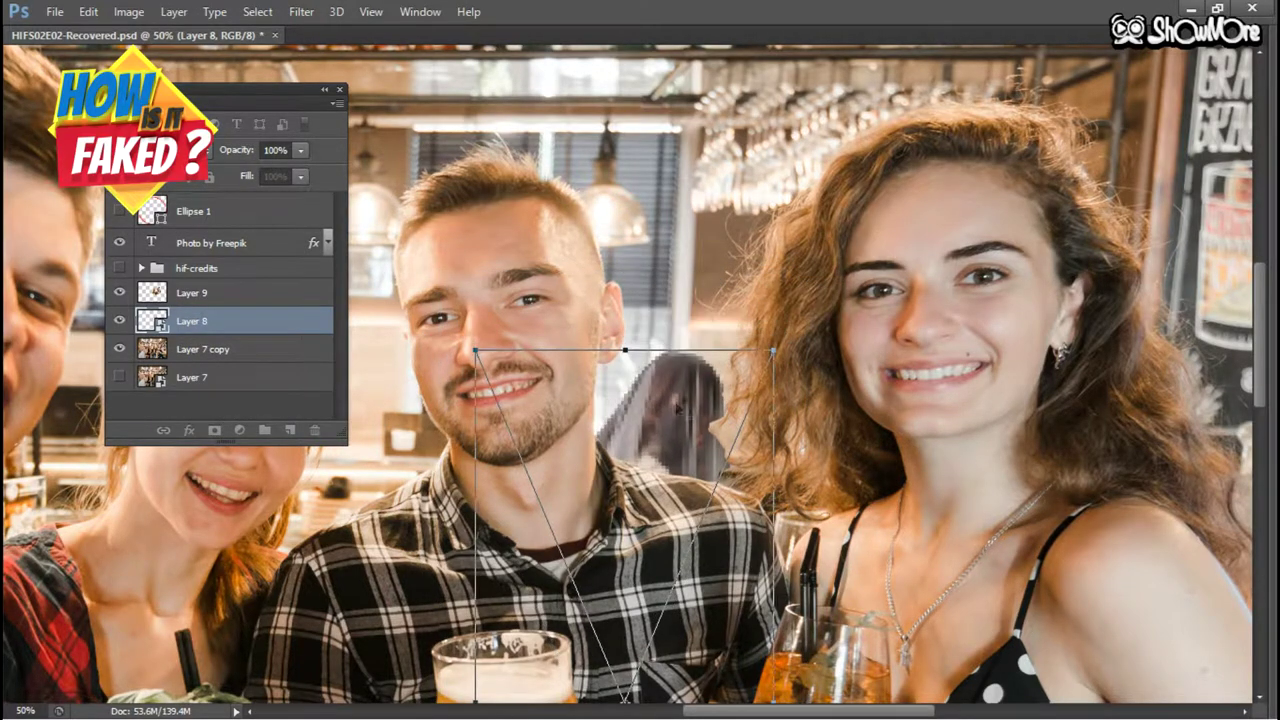
pyautogui.moveTo(677, 405); pyautogui.dragTo(671, 355)
pyautogui.moveTo(676, 424); pyautogui.dragTo(697, 424)
pyautogui.press('Return')
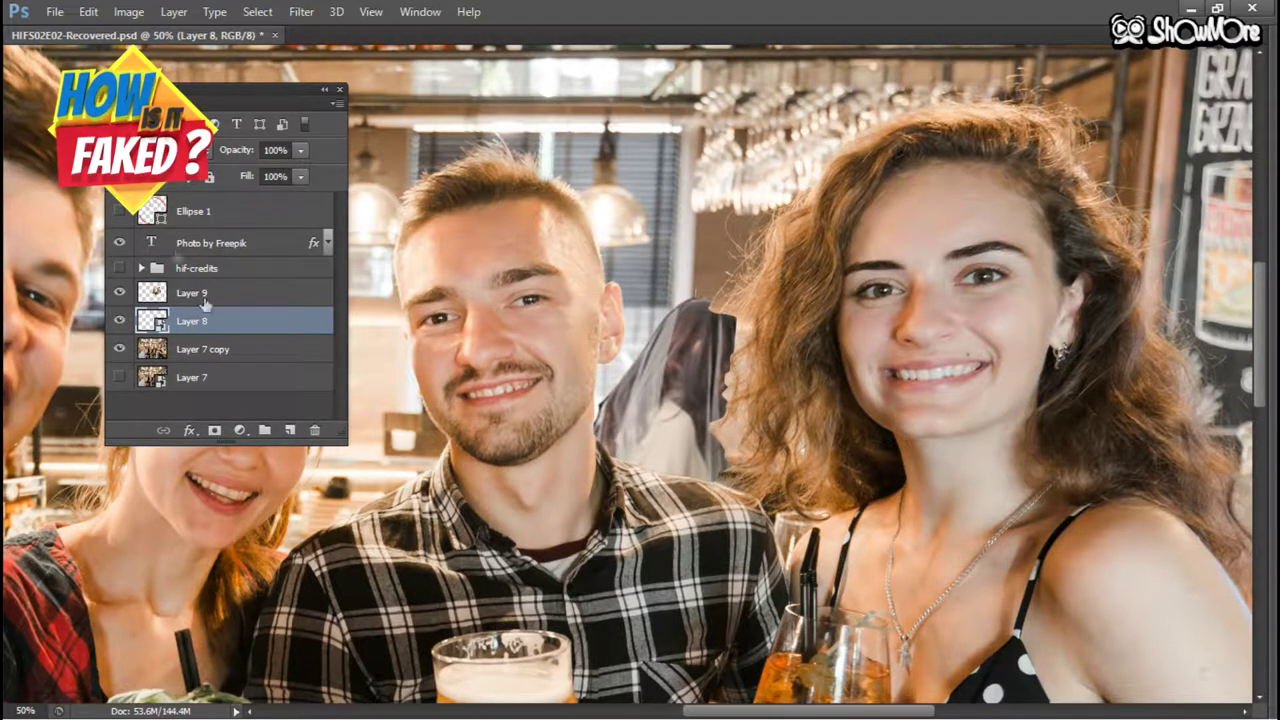
# Step: Try darkening Layer 8 with a clipped Exposure adjustment layer using the Minus 1.0 preset
pyautogui.click(238, 430)
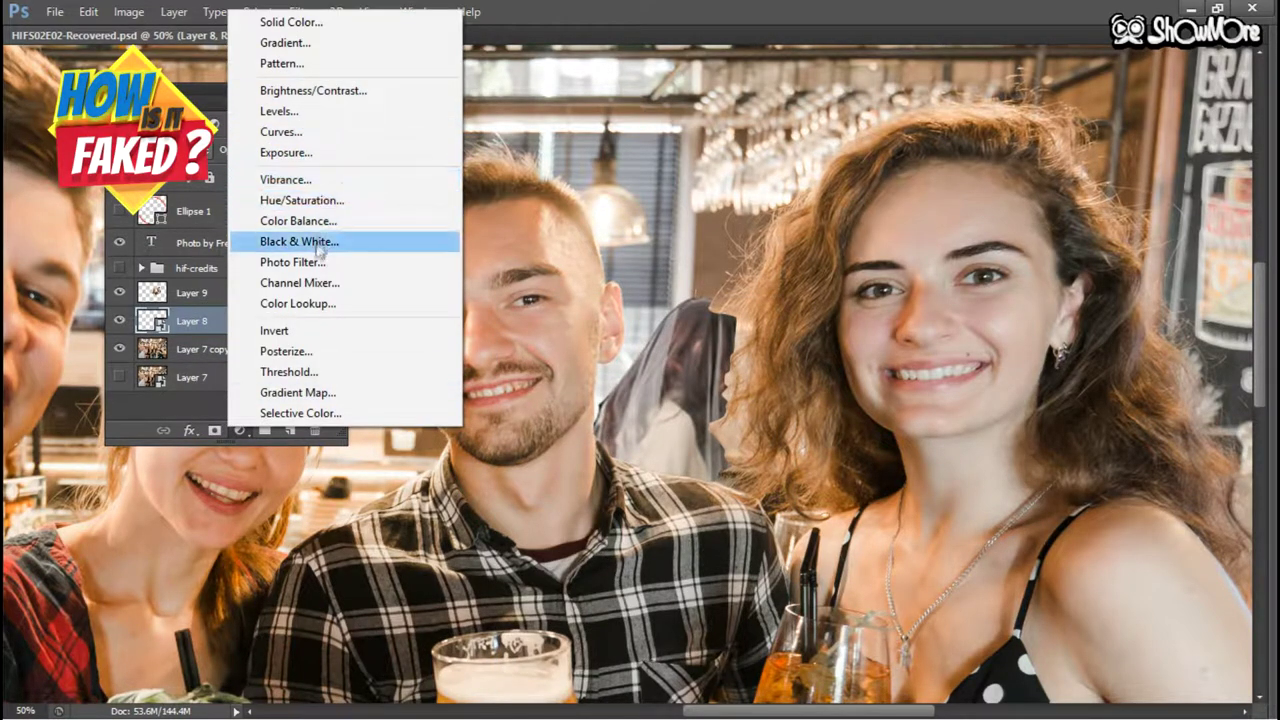
pyautogui.click(286, 152)
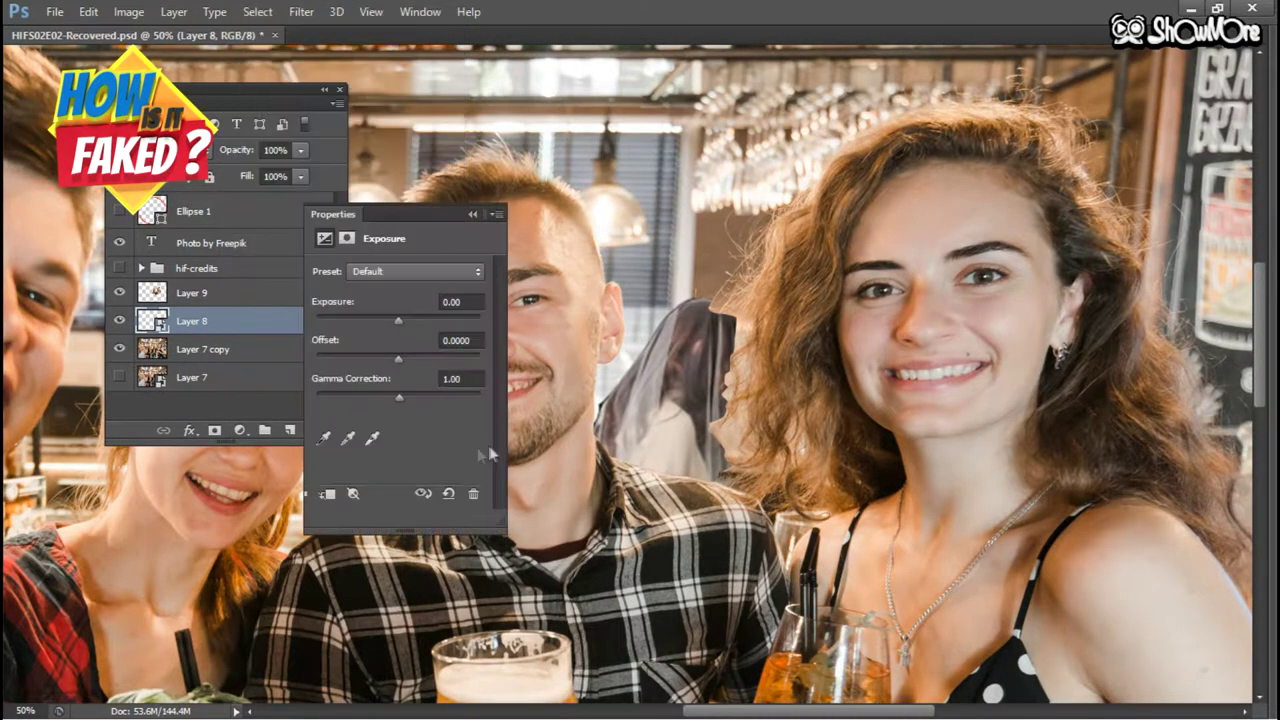
pyautogui.click(410, 271)
pyautogui.click(407, 321)
pyautogui.rightClick(273, 330)
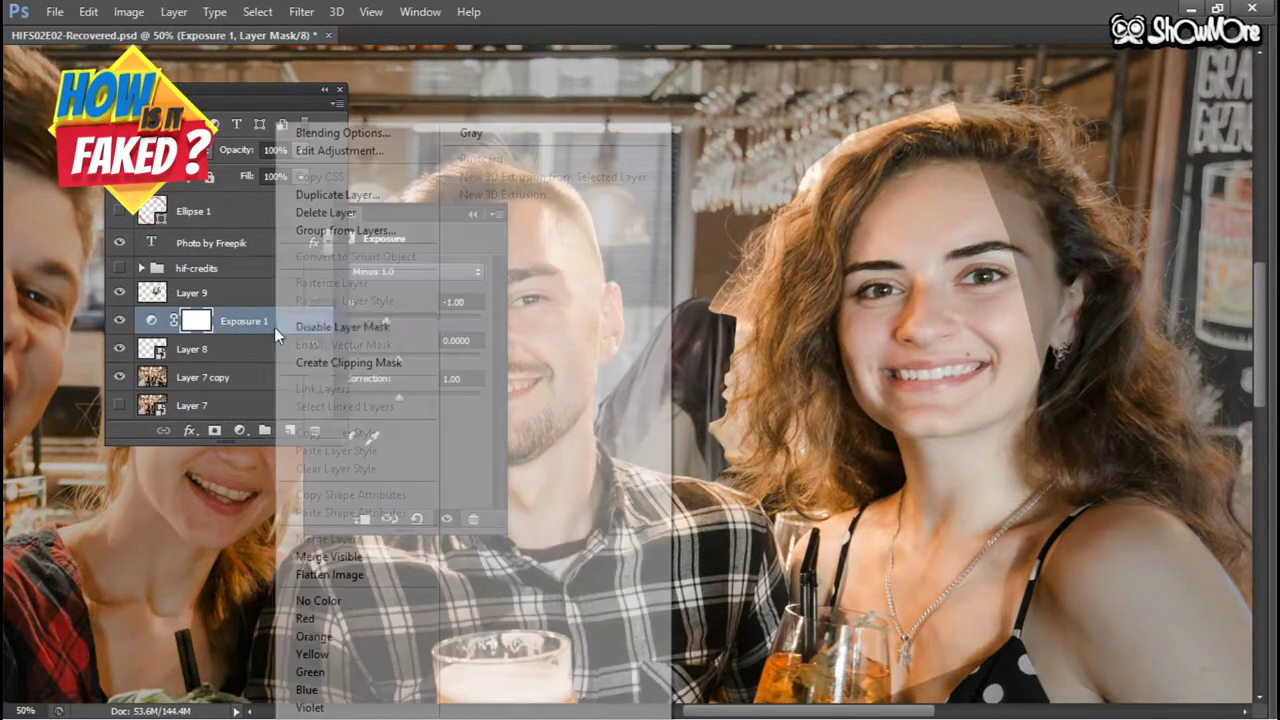
pyautogui.click(388, 362)
pyautogui.click(414, 433)
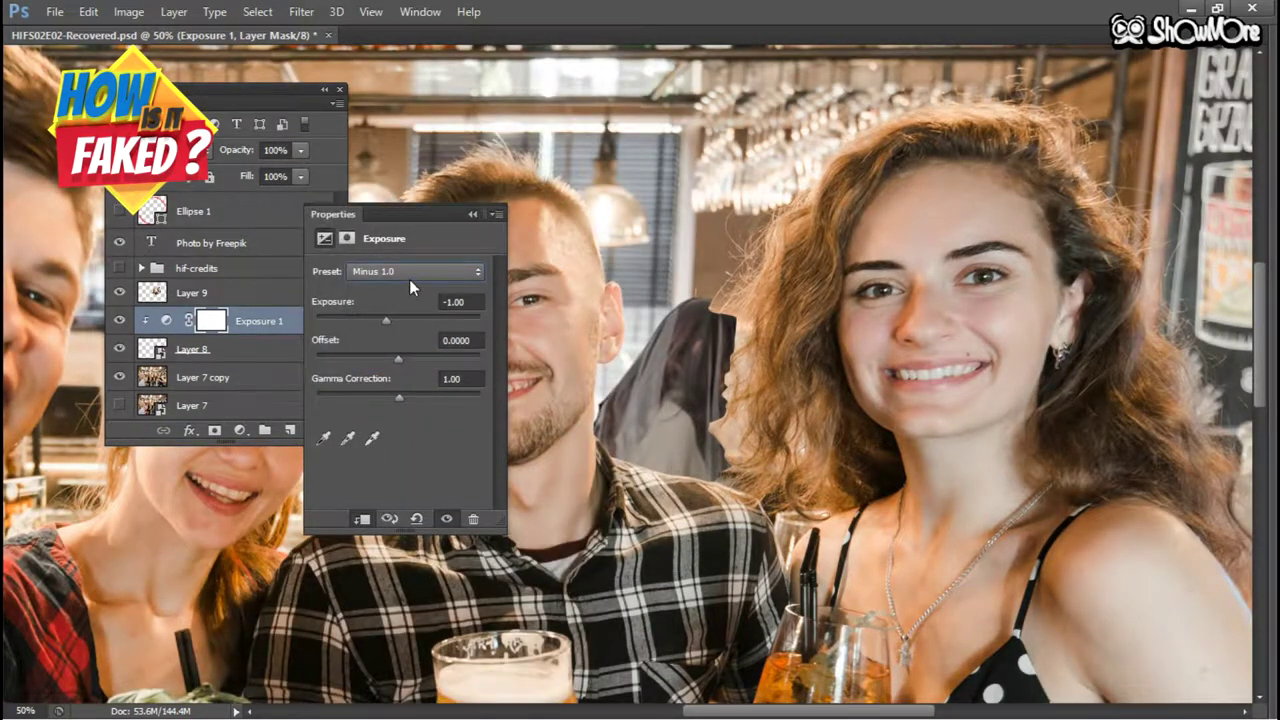
# Step: Set the Exposure adjustment's offset to -0.0632 and gamma correction to 0.70
pyautogui.click(410, 275)
pyautogui.click(432, 427)
pyautogui.moveTo(397, 359); pyautogui.dragTo(418, 399)
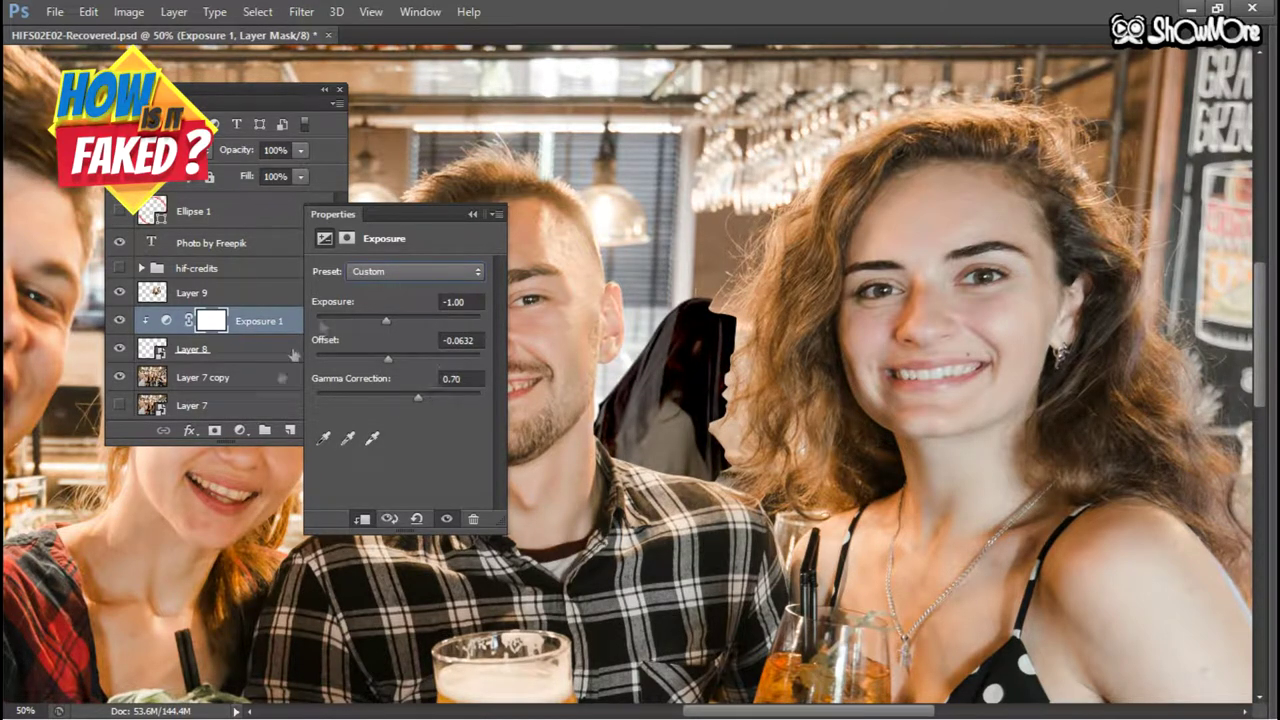
# Step: Delete the Exposure adjustment layer above Layer 8
pyautogui.click(268, 322)
pyautogui.click(314, 430)
pyautogui.click(560, 297)
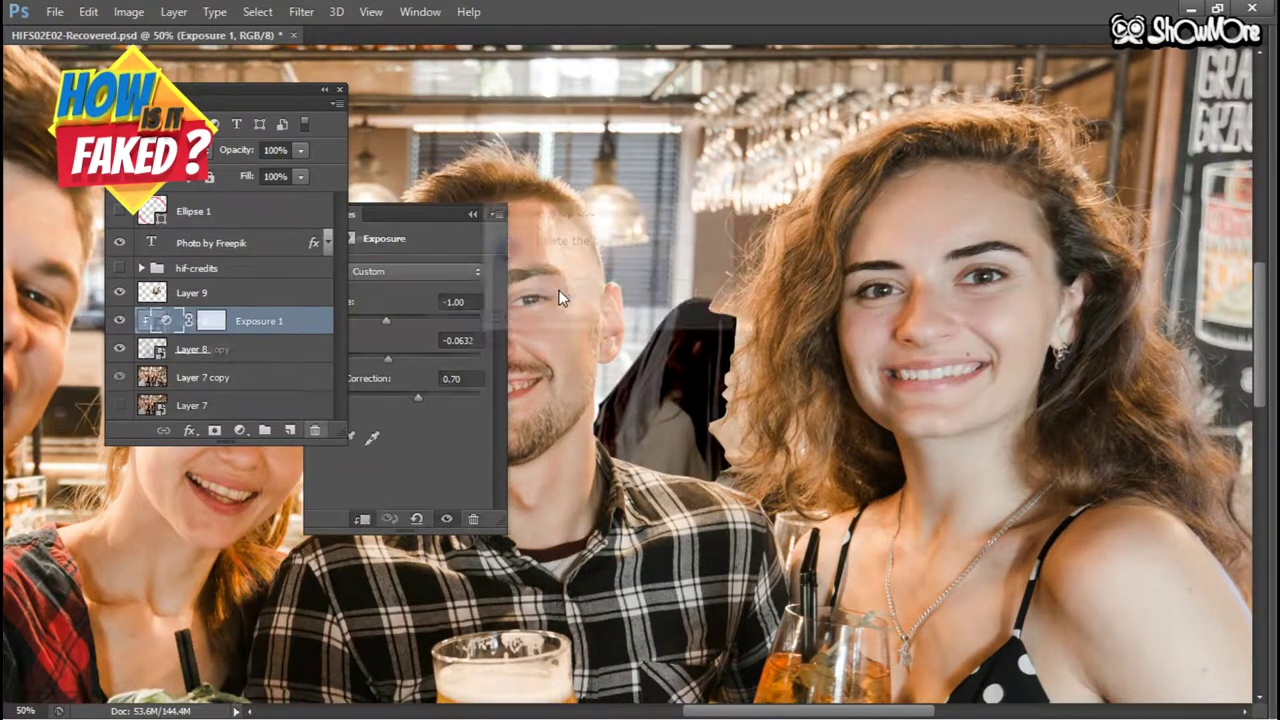
pyautogui.click(304, 13)
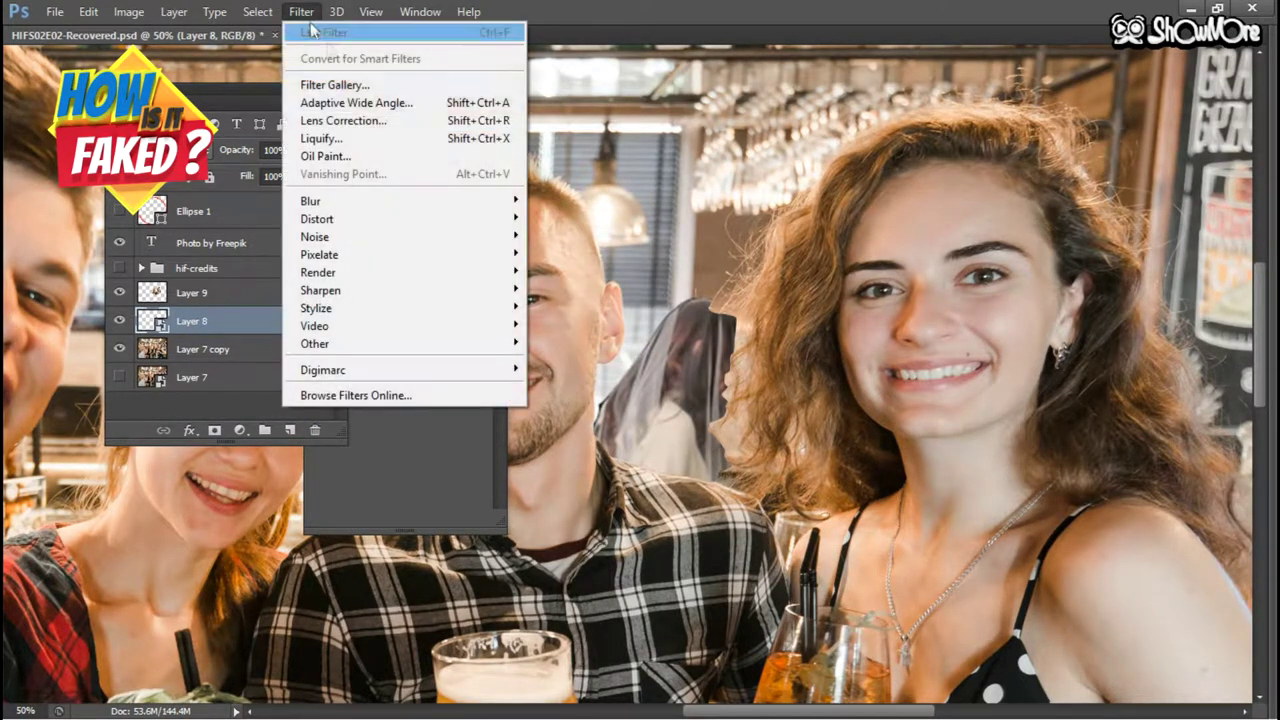
pyautogui.moveTo(486, 201)
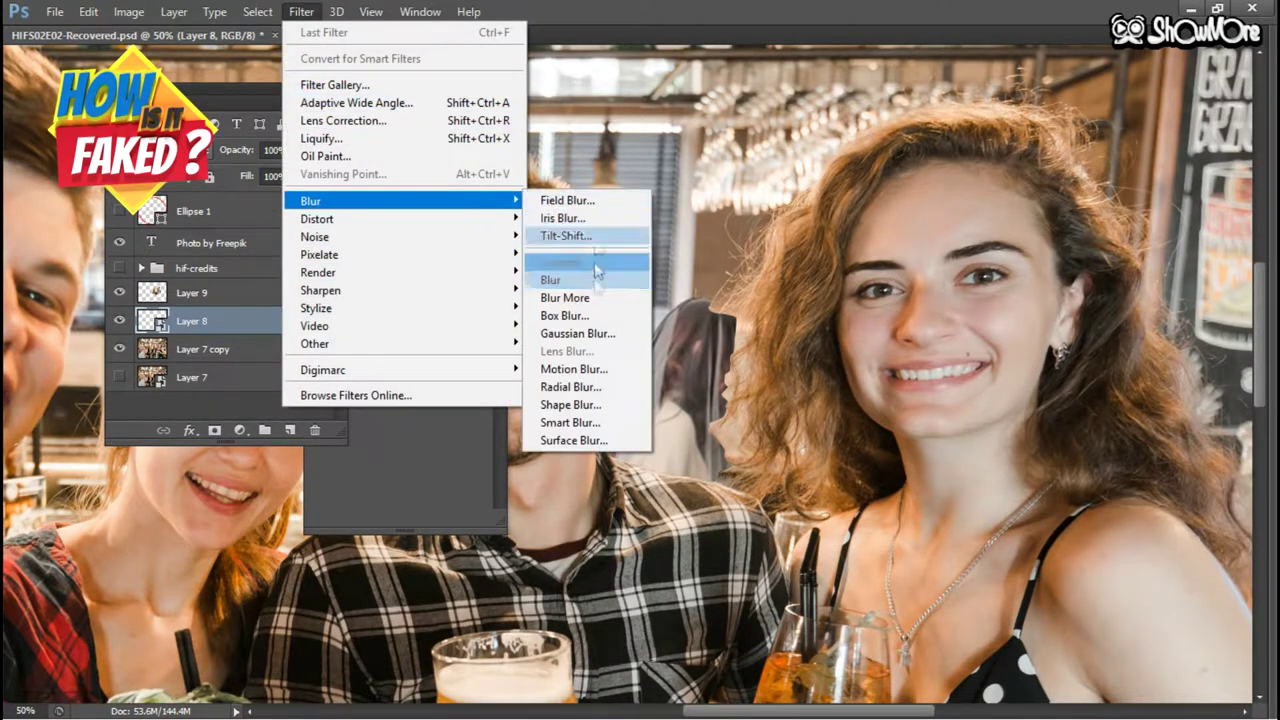
pyautogui.click(574, 369)
pyautogui.press('Tab')
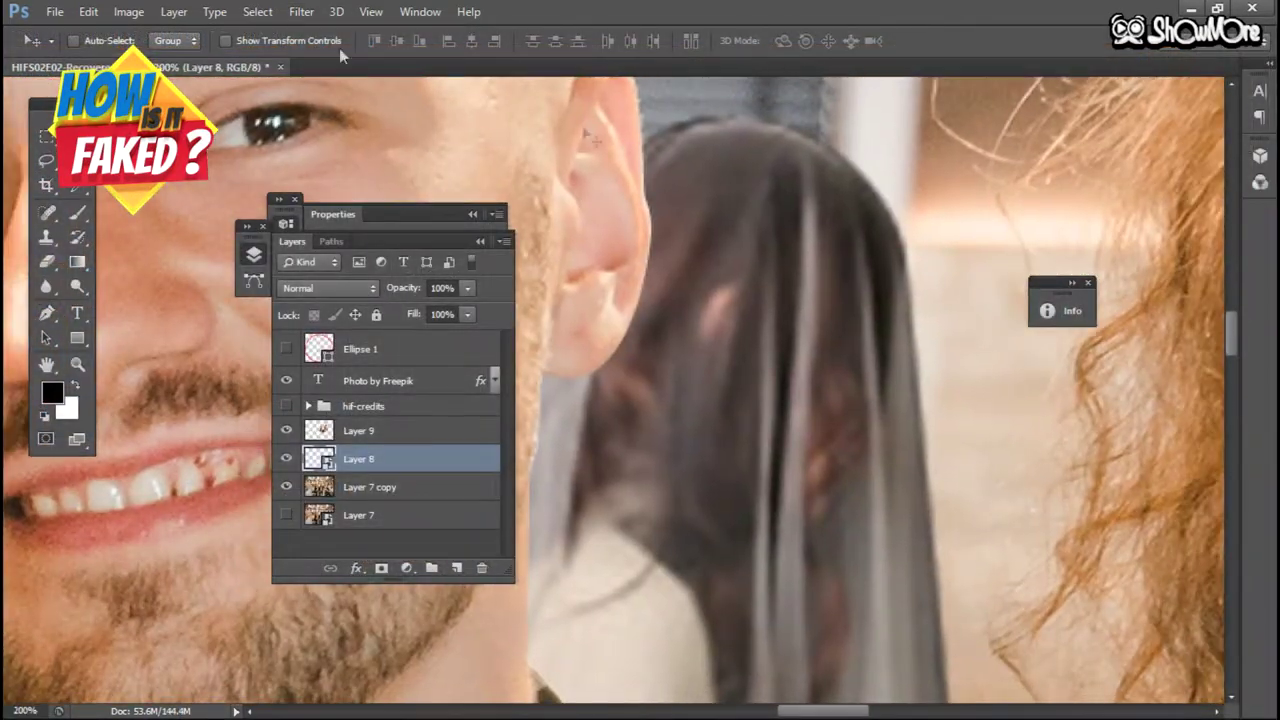
pyautogui.click(336, 11)
pyautogui.moveTo(301, 11)
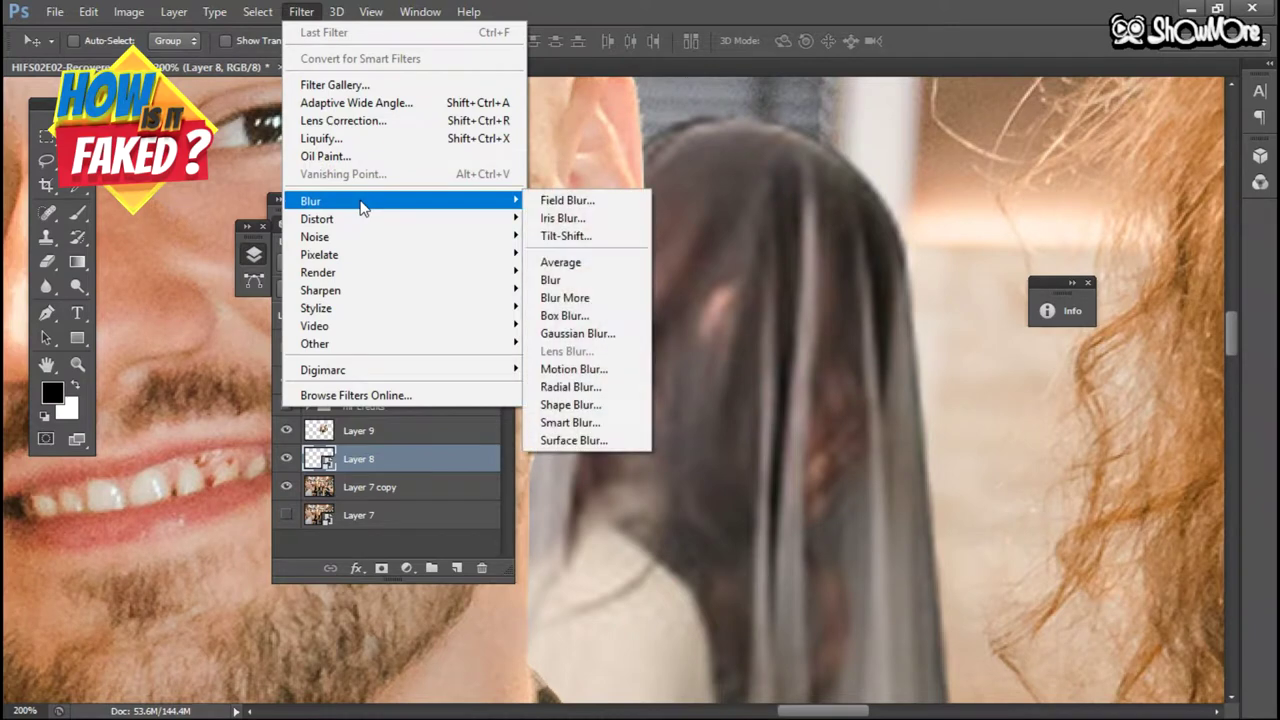
pyautogui.click(622, 65)
# Step: Duplicate Layer 8 and hide the duplicate above it
pyautogui.click(287, 458)
pyautogui.click(287, 458)
pyautogui.moveTo(380, 459); pyautogui.dragTo(457, 568)
pyautogui.click(286, 458)
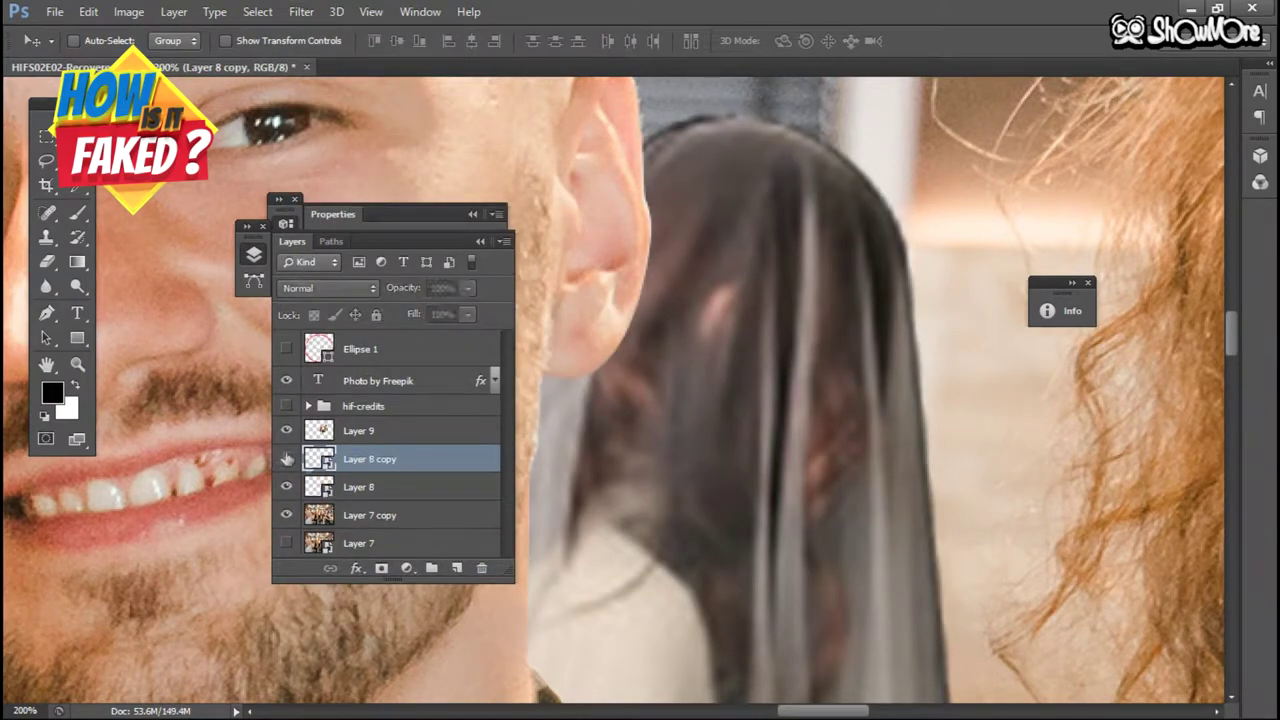
# Step: Apply a Motion Blur filter to the original Layer 8 with an angle of 0° and a distance of 136 pixels
pyautogui.click(360, 487)
pyautogui.click(406, 568)
pyautogui.click(356, 568)
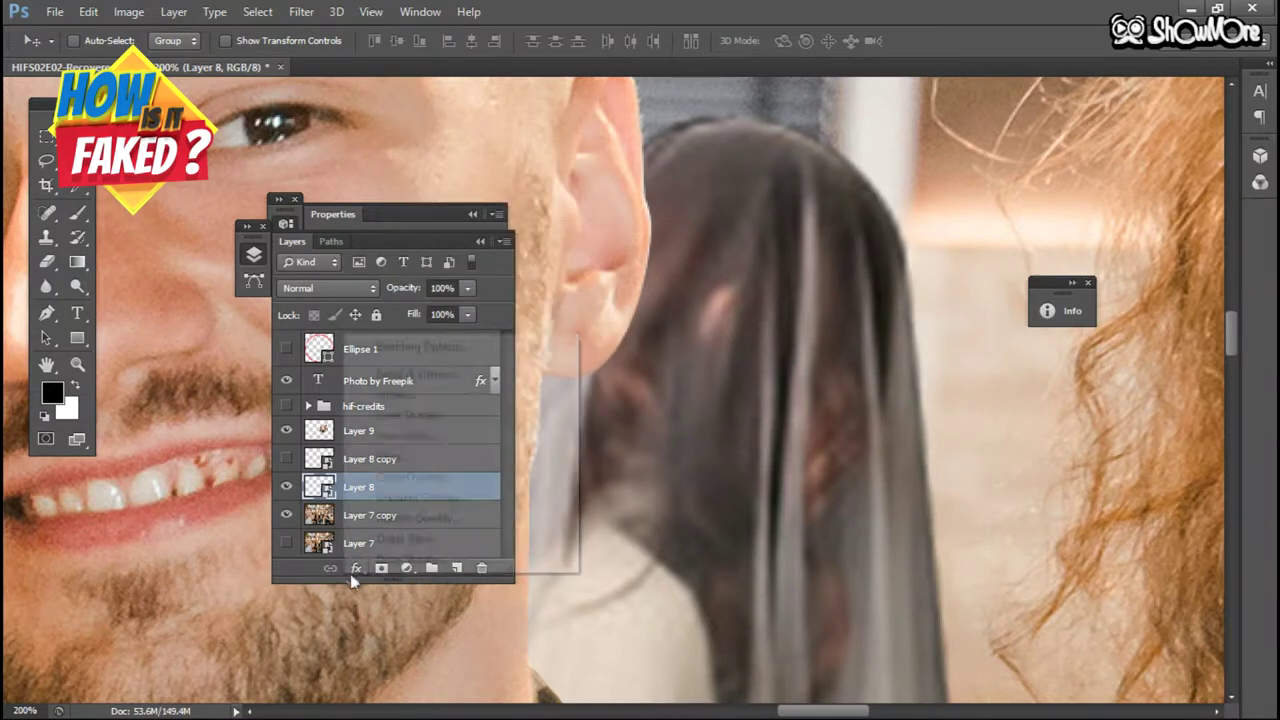
pyautogui.click(356, 568)
pyautogui.click(301, 11)
pyautogui.moveTo(380, 205)
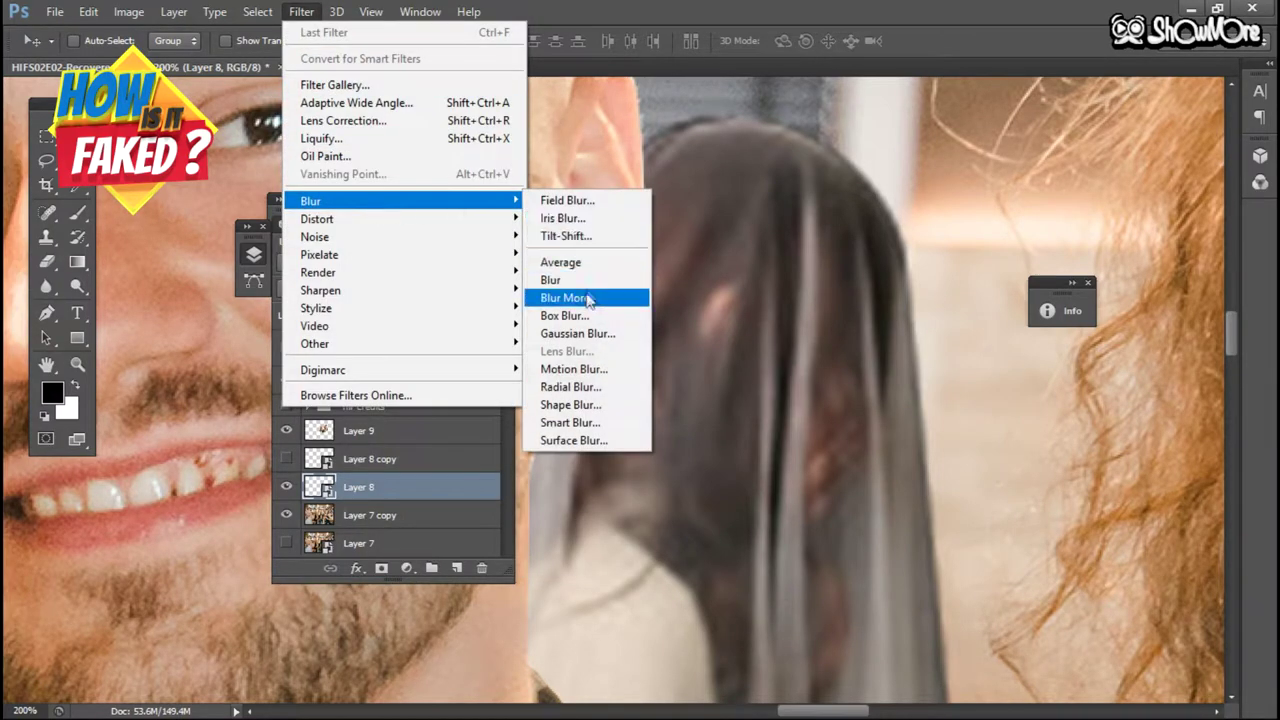
pyautogui.click(571, 366)
pyautogui.moveTo(222, 511); pyautogui.dragTo(278, 518)
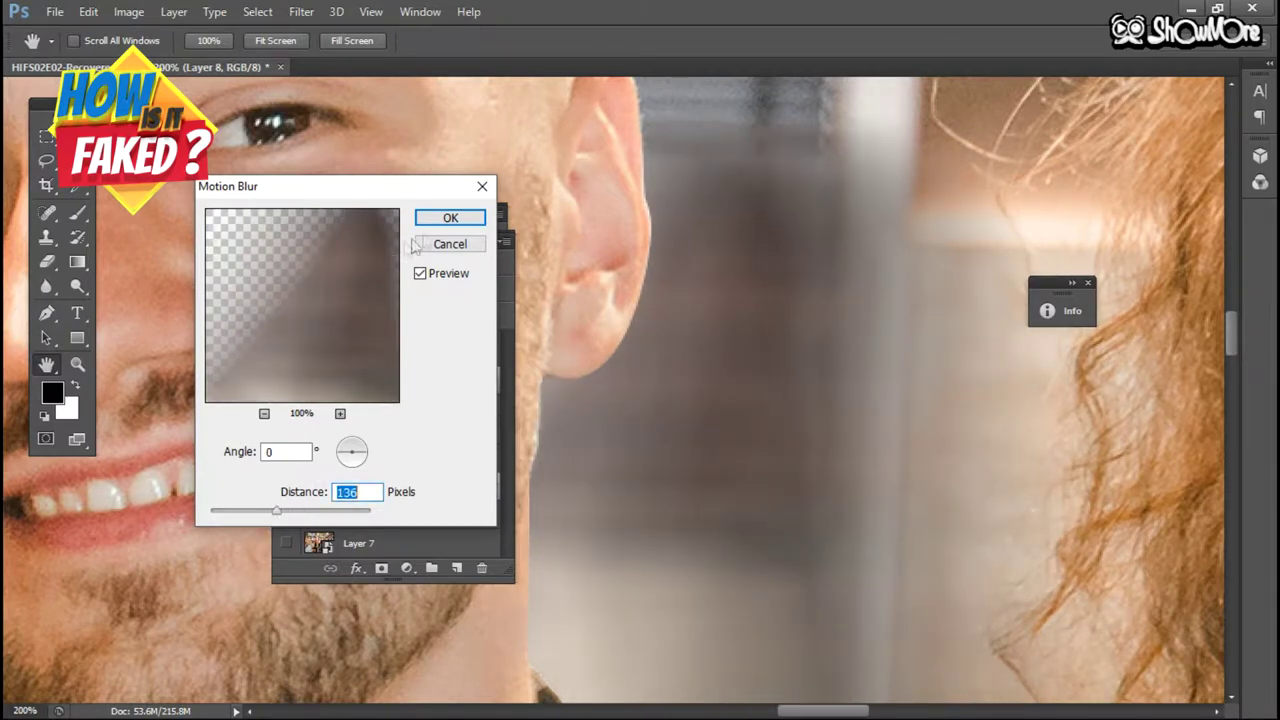
pyautogui.click(450, 218)
# Step: Show Layer 8 copy again and make it the active layer
pyautogui.click(287, 466)
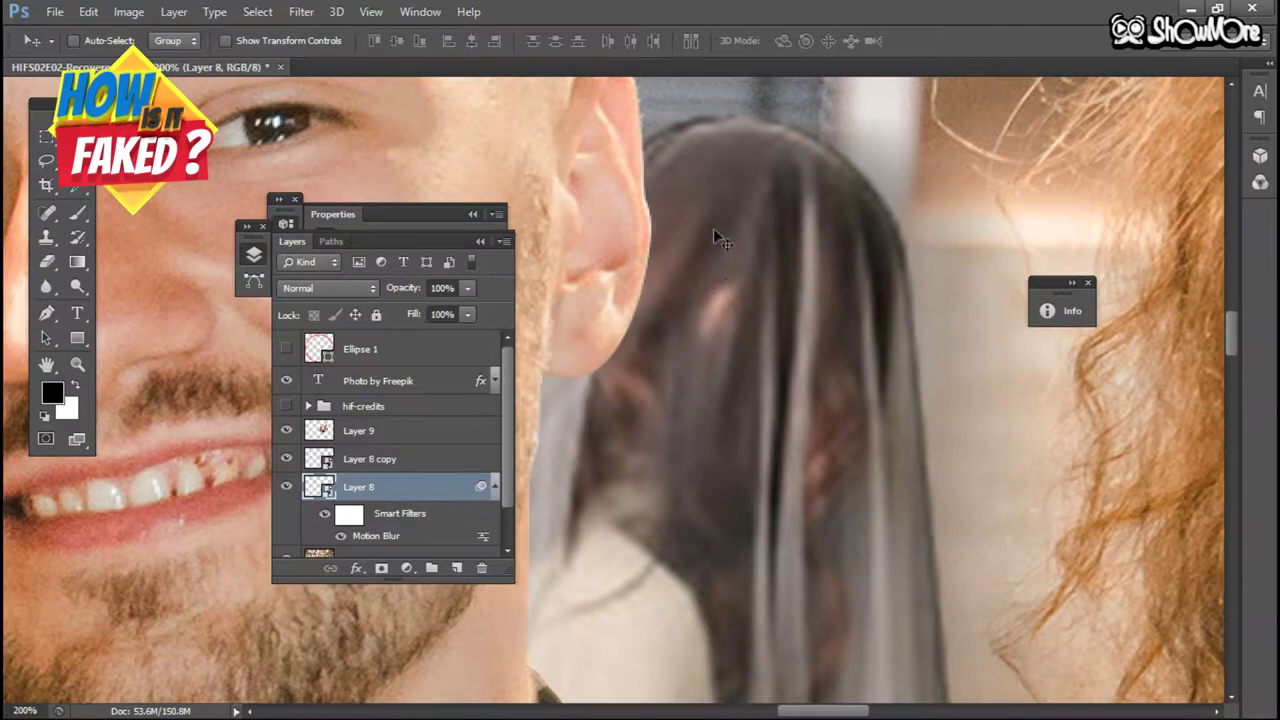
pyautogui.hotkey('ctrl', '-')
pyautogui.hotkey('ctrl', '-')
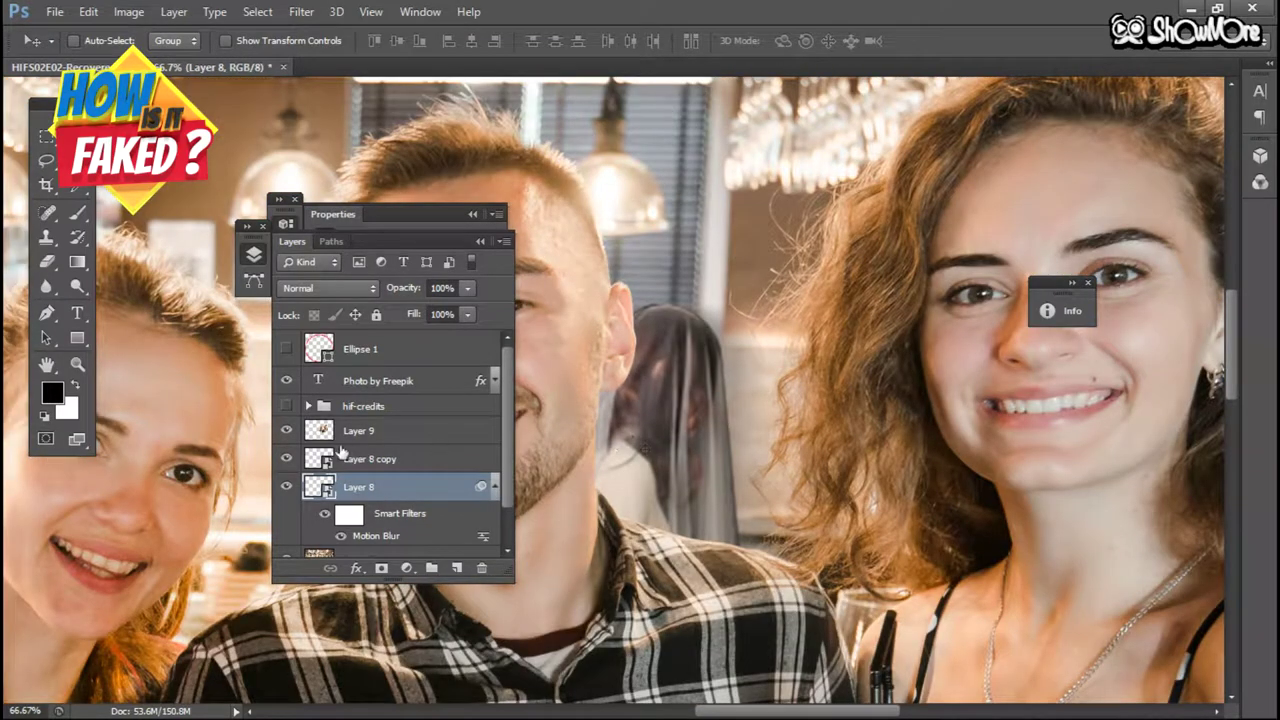
pyautogui.click(355, 460)
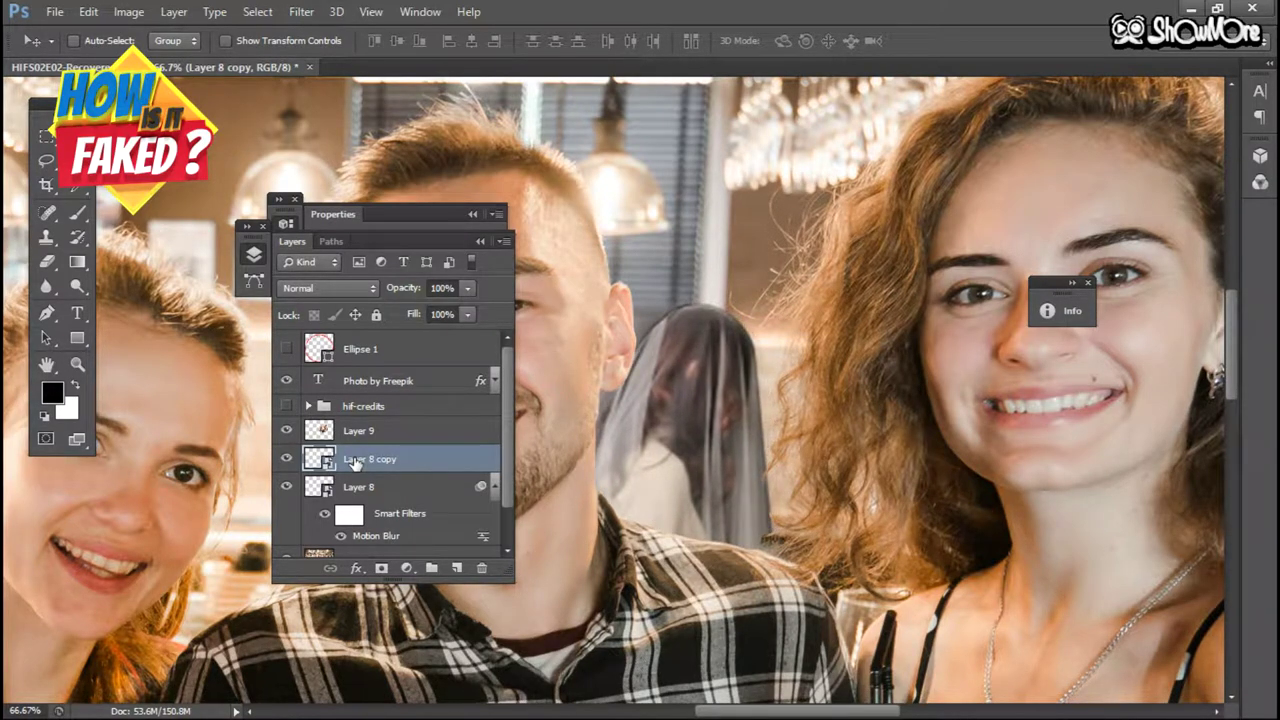
# Step: Soften the veiled figure on Layer 8 copy with a Box Blur filter, using a radius above 10 pixels
pyautogui.hotkey('ctrl', '+')
pyautogui.hotkey('ctrl', '+')
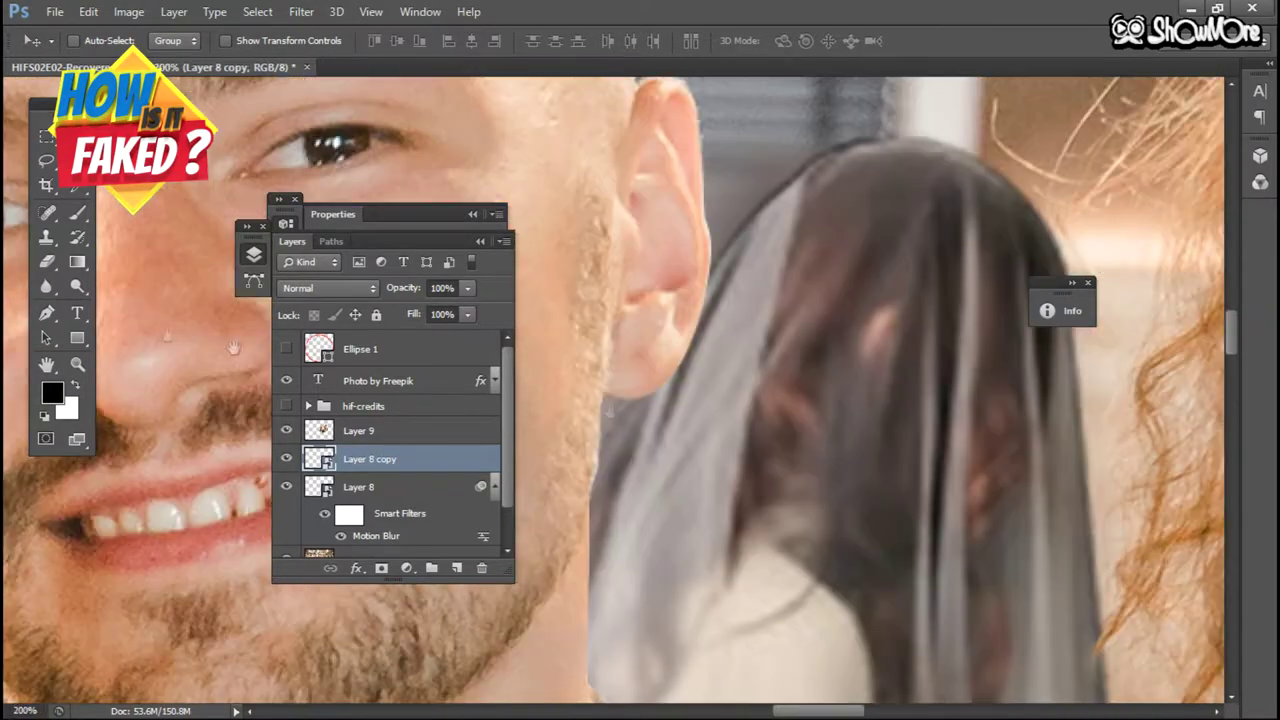
pyautogui.moveTo(982, 478); pyautogui.dragTo(800, 292)
pyautogui.moveTo(862, 251); pyautogui.dragTo(868, 390)
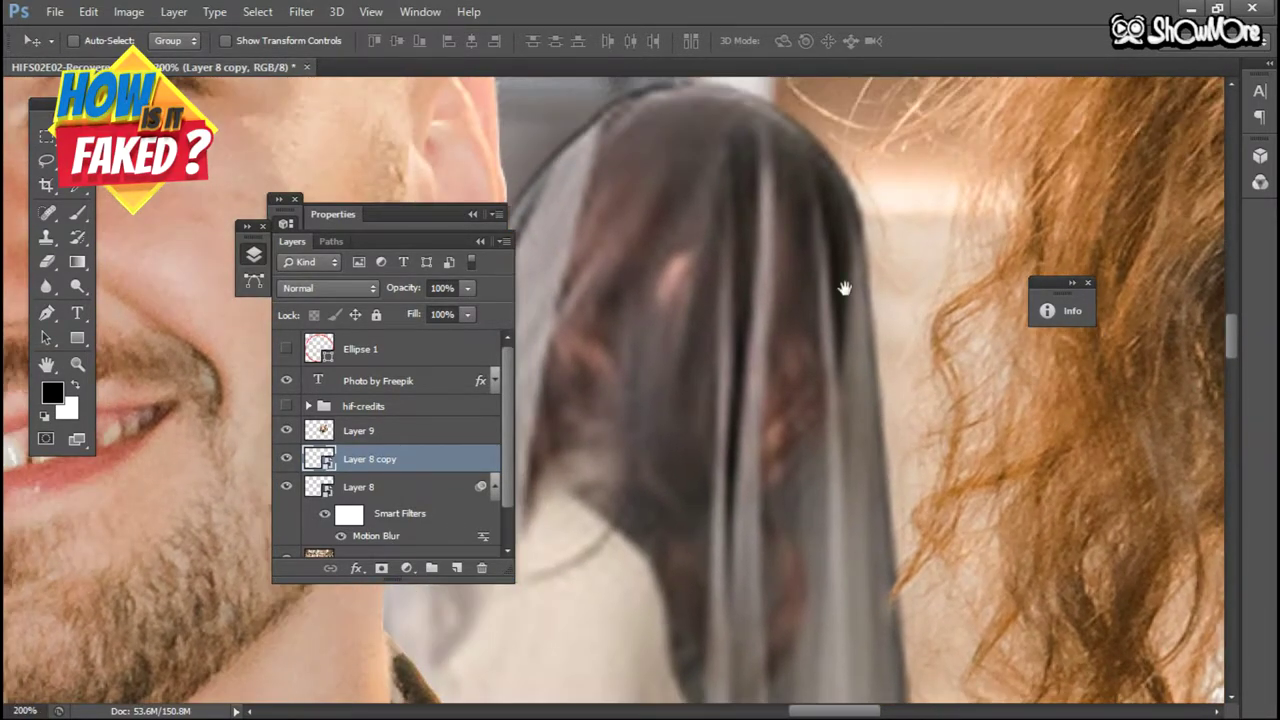
pyautogui.moveTo(852, 307); pyautogui.dragTo(887, 128)
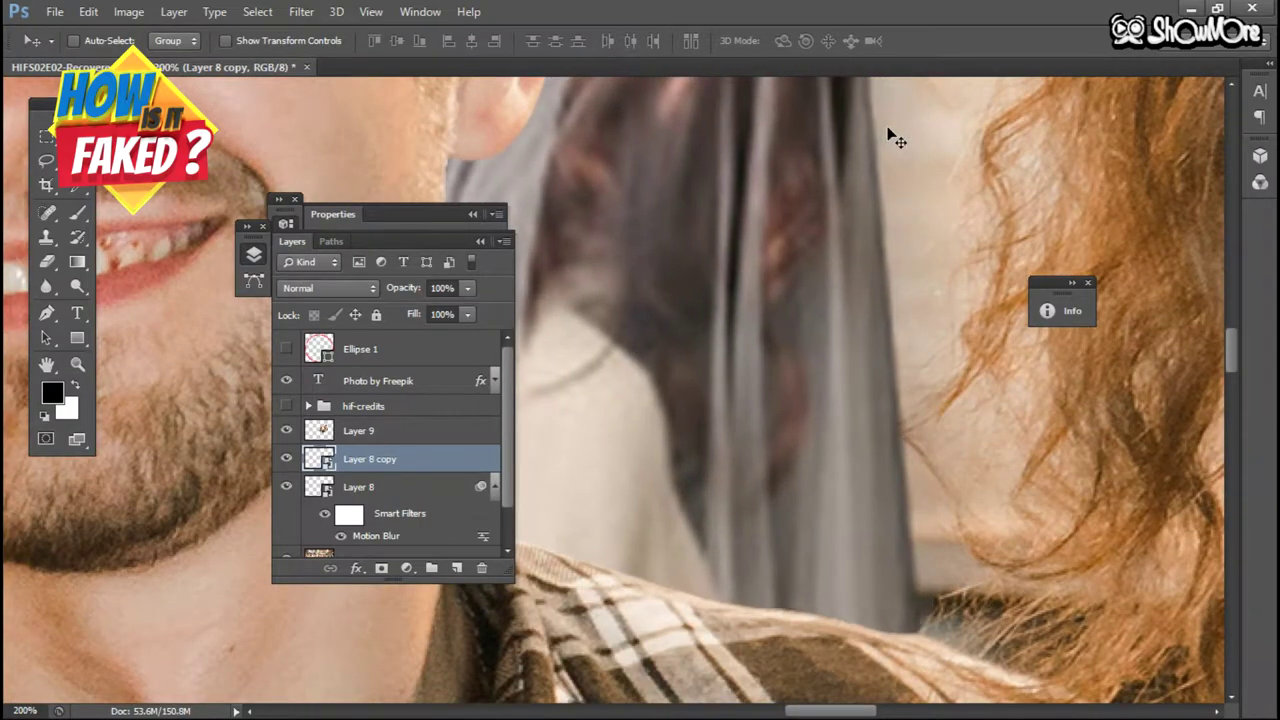
pyautogui.scroll(5, 900, 170)
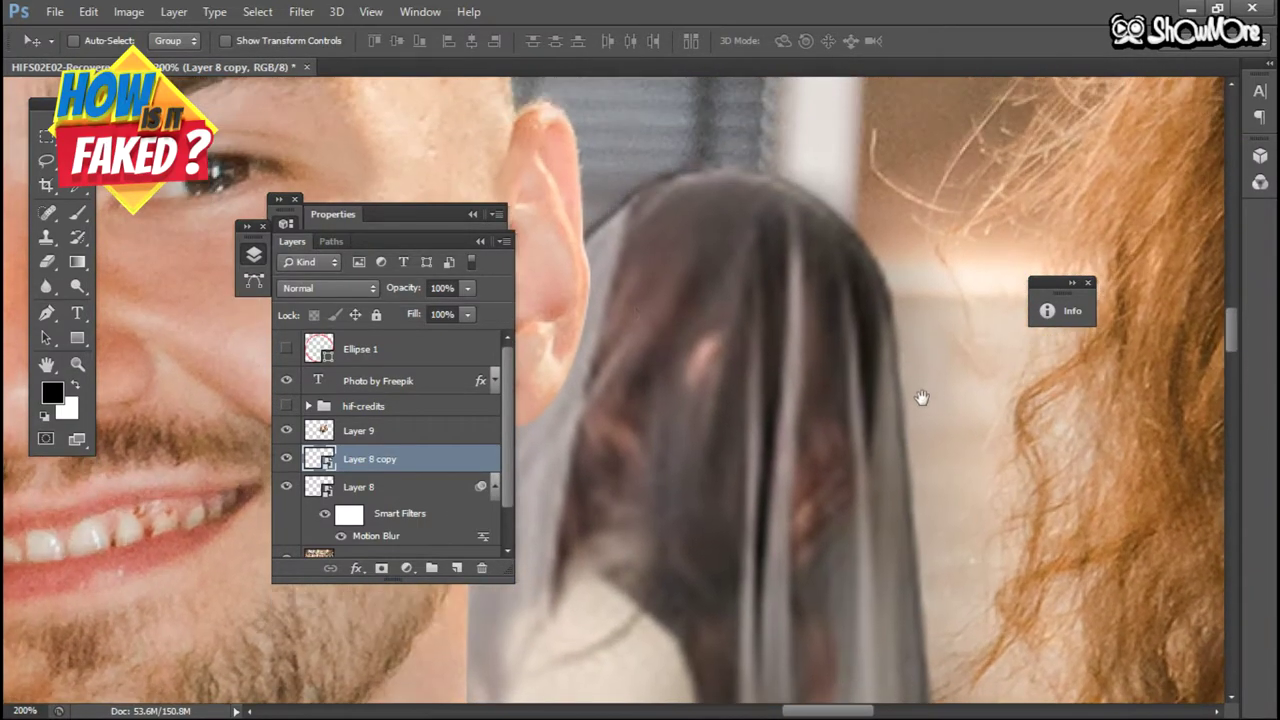
pyautogui.click(301, 11)
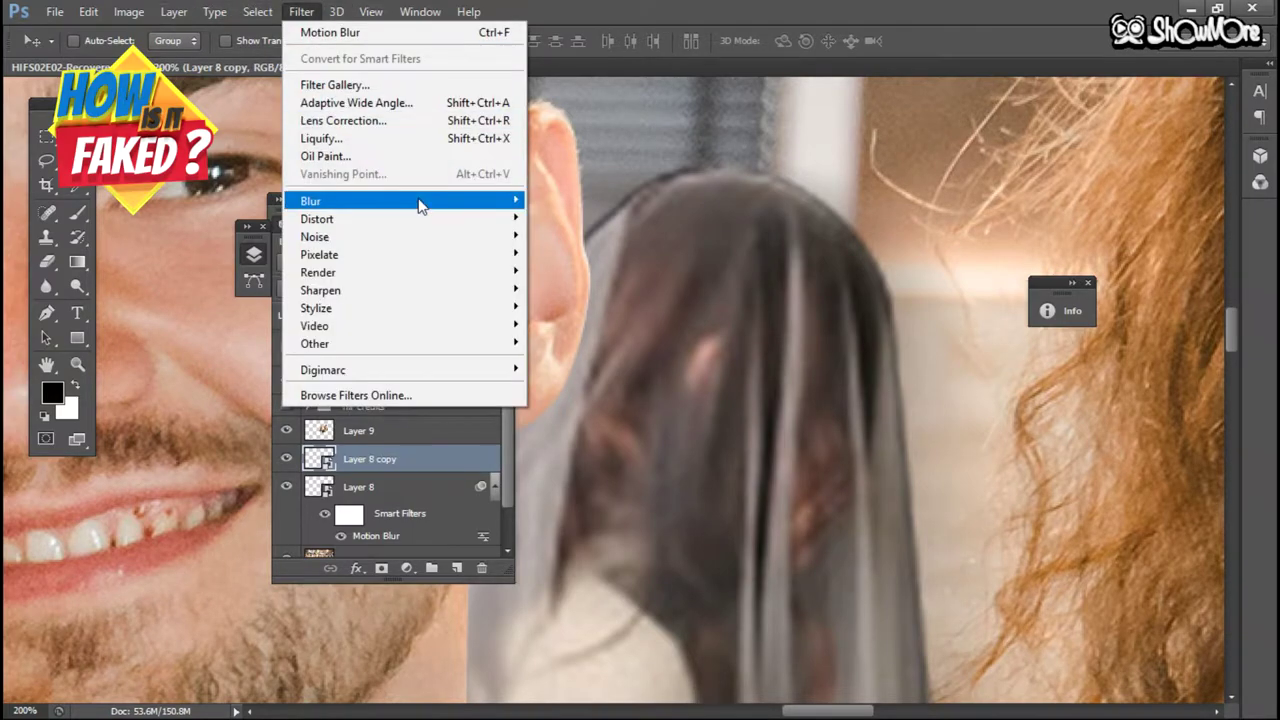
pyautogui.moveTo(423, 200)
pyautogui.click(600, 317)
pyautogui.moveTo(899, 153); pyautogui.dragTo(1065, 168)
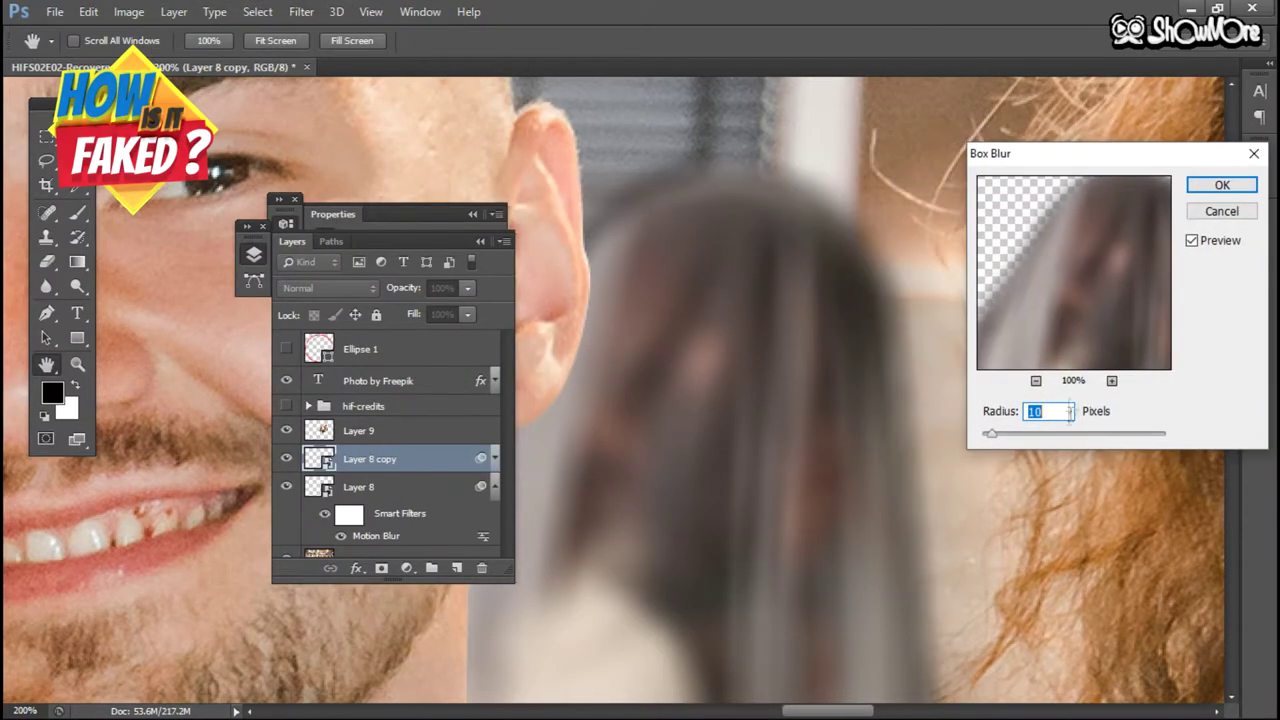
pyautogui.moveTo(990, 433)
pyautogui.mouseDown()
pyautogui.moveTo(1026, 438)
pyautogui.moveTo(1002, 437)
pyautogui.mouseUp()
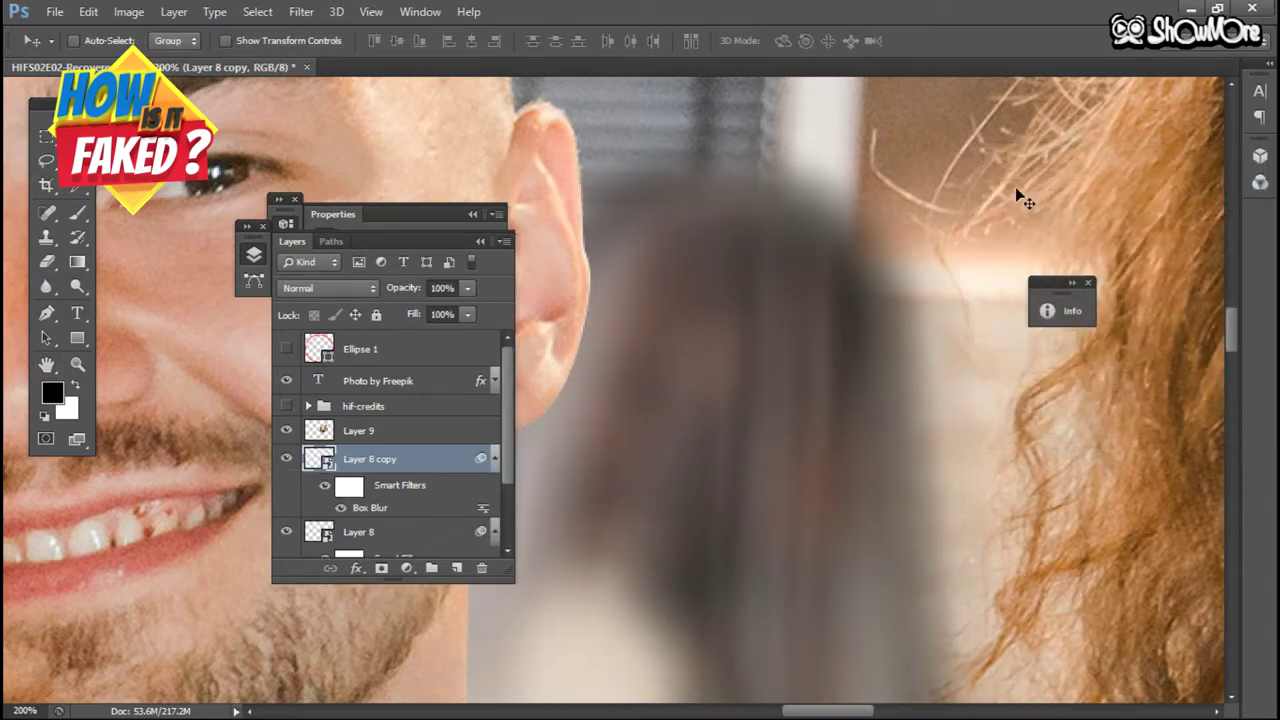
# Step: Group Layer 8 copy with Layer 8 and set the group's fill to 90%
pyautogui.hotkey('ctrl', '0')
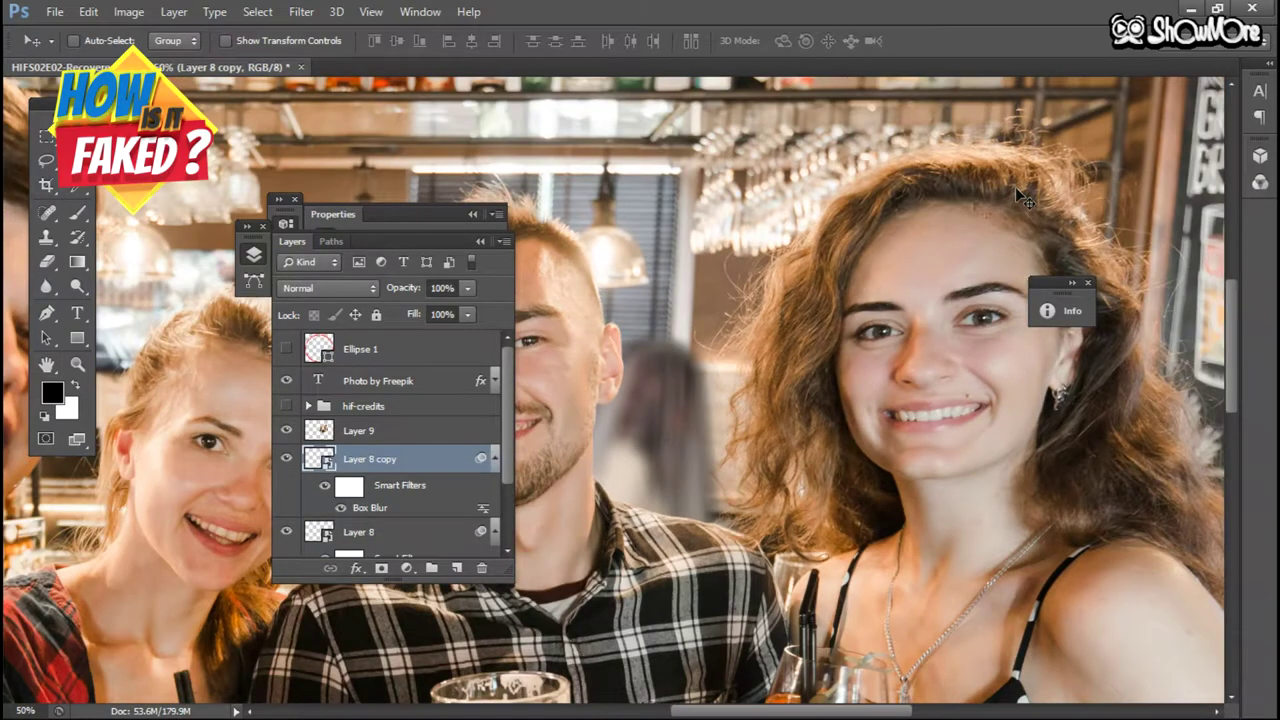
pyautogui.keyDown('shift'); pyautogui.click(396, 531); pyautogui.keyUp('shift')
pyautogui.hotkey('ctrl', 'g')
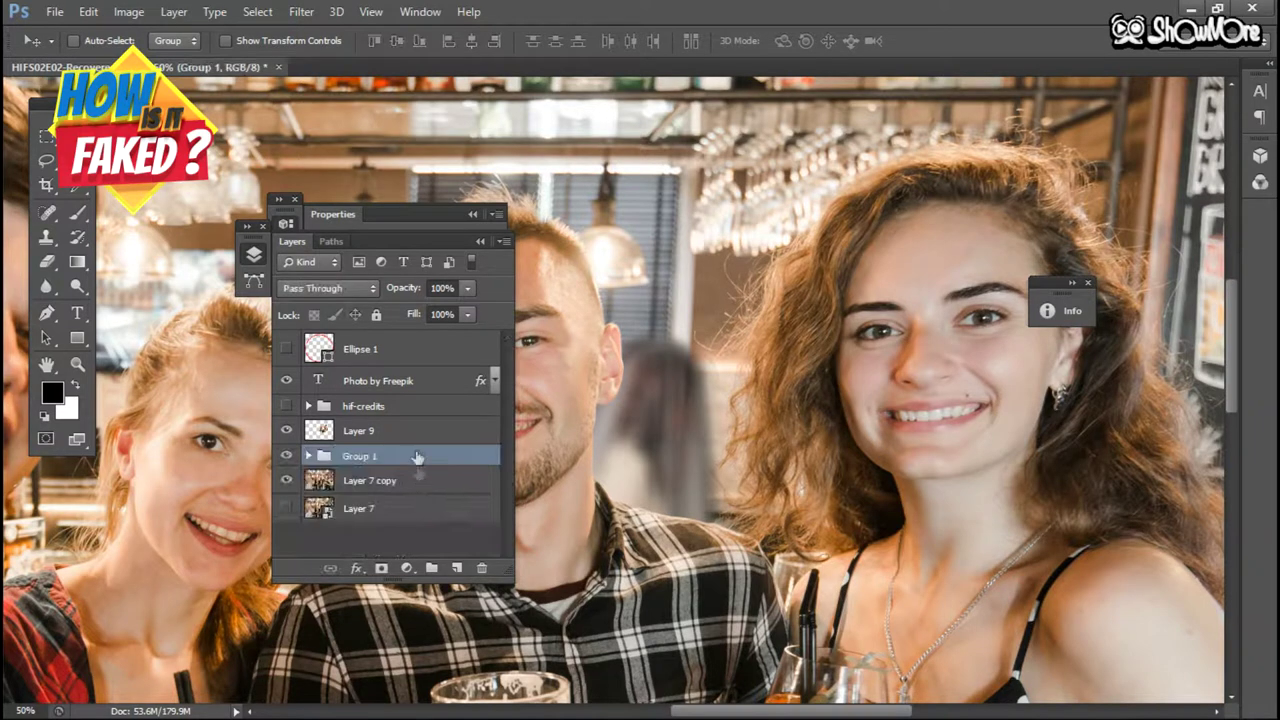
pyautogui.moveTo(465, 314); pyautogui.dragTo(453, 337)
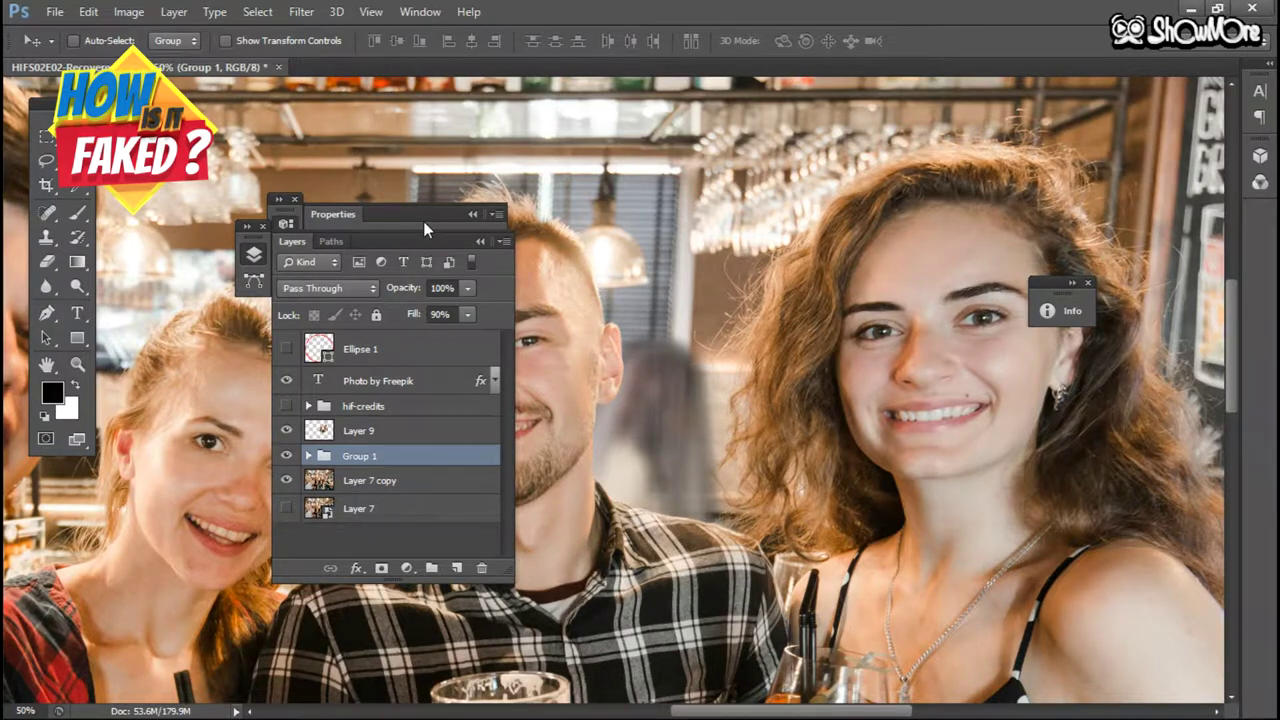
# Step: Add a Levels adjustment layer above Layer 8 copy inside Group 1 and clip it to that layer
pyautogui.click(308, 456)
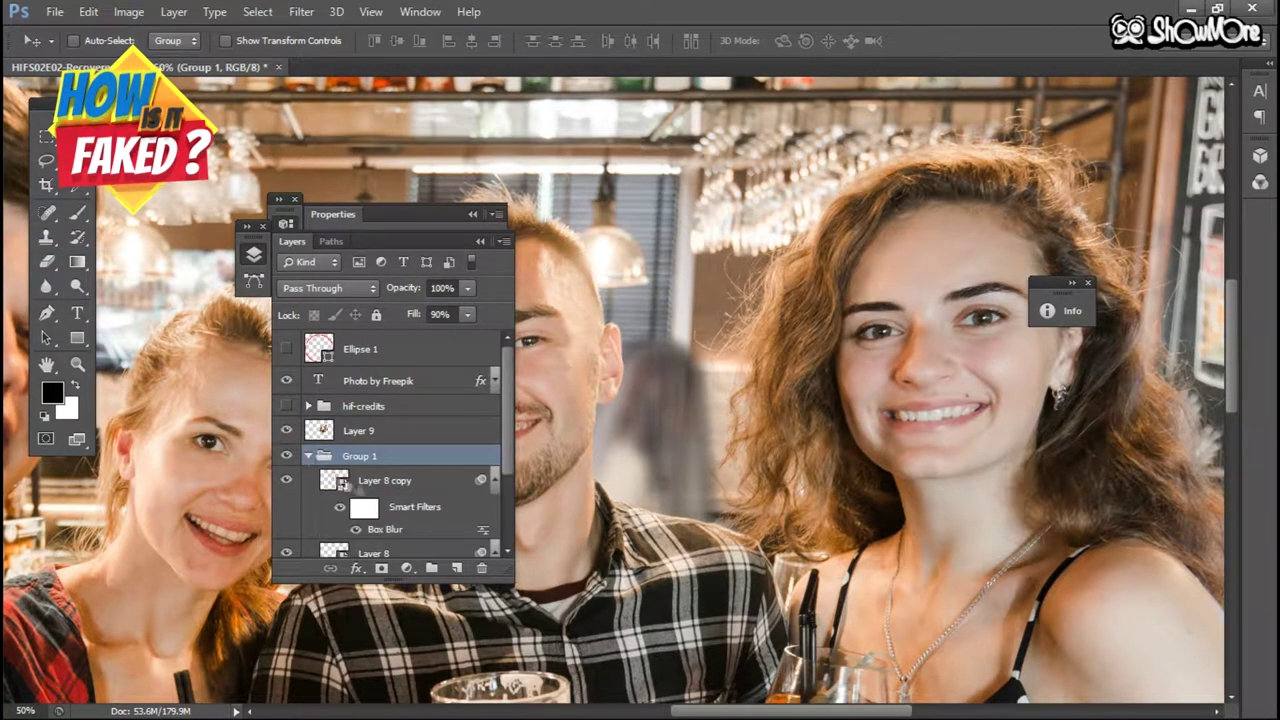
pyautogui.click(418, 484)
pyautogui.click(406, 568)
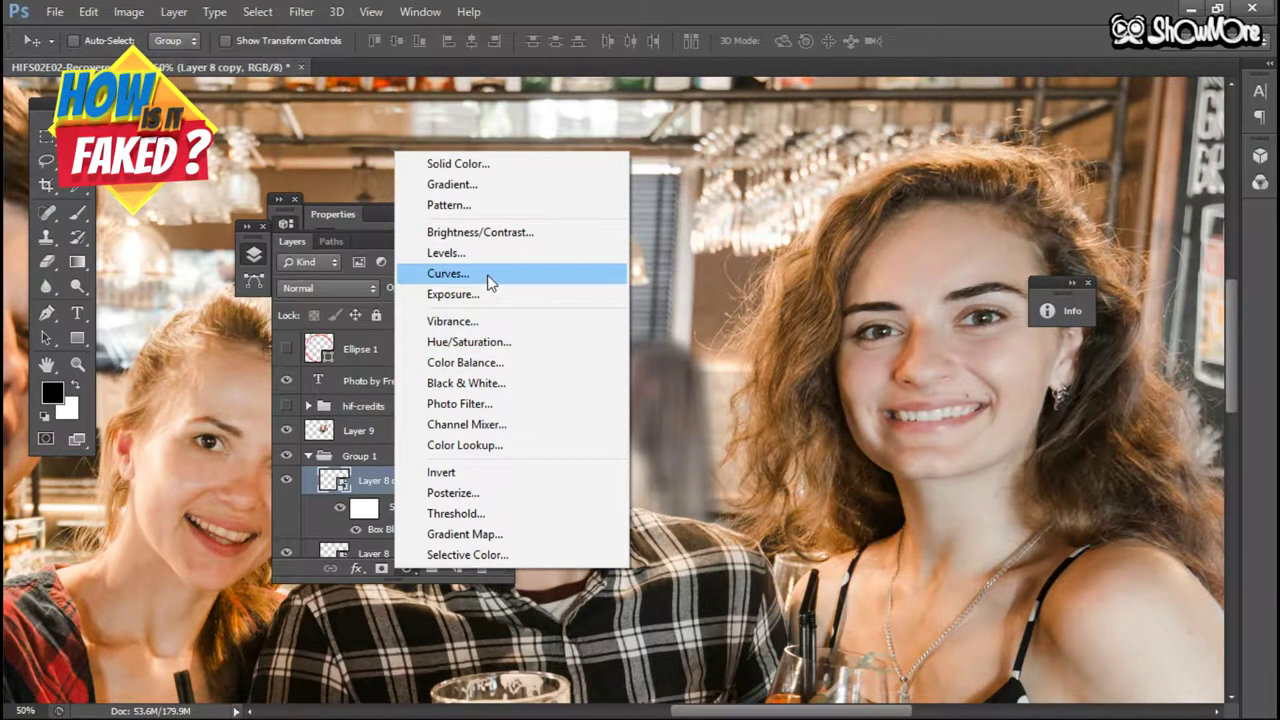
pyautogui.click(446, 253)
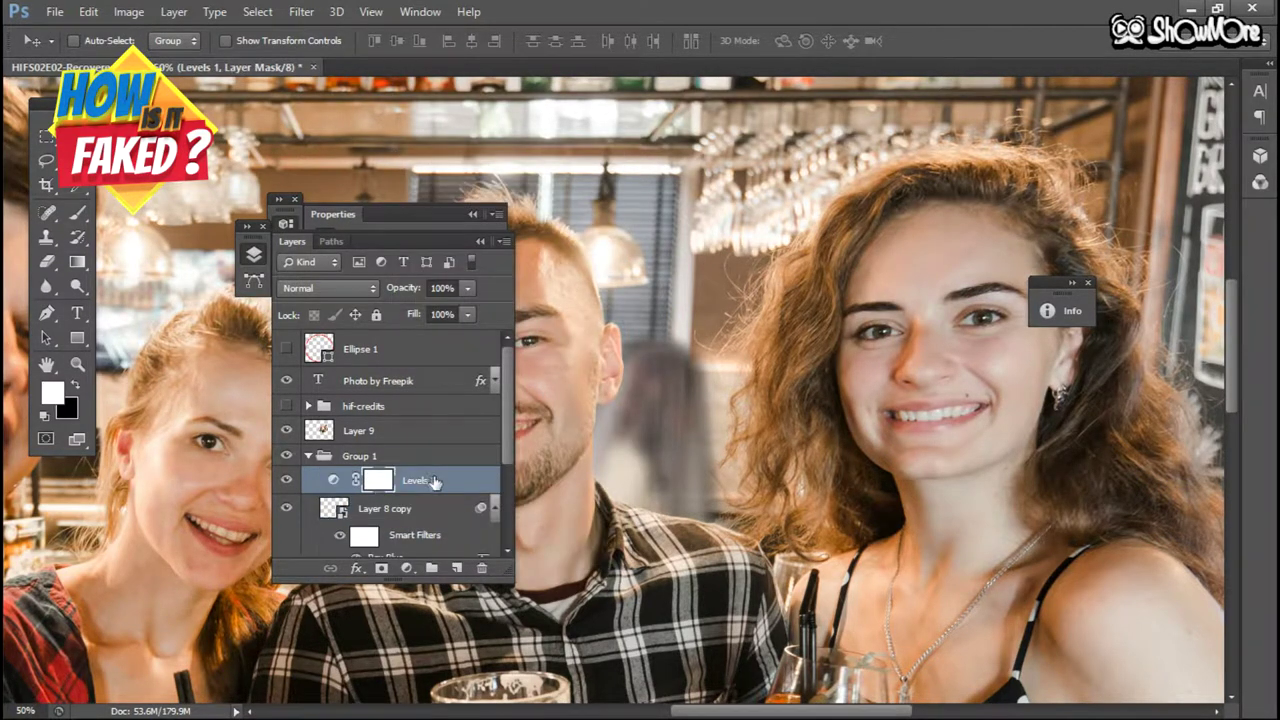
pyautogui.rightClick(440, 481)
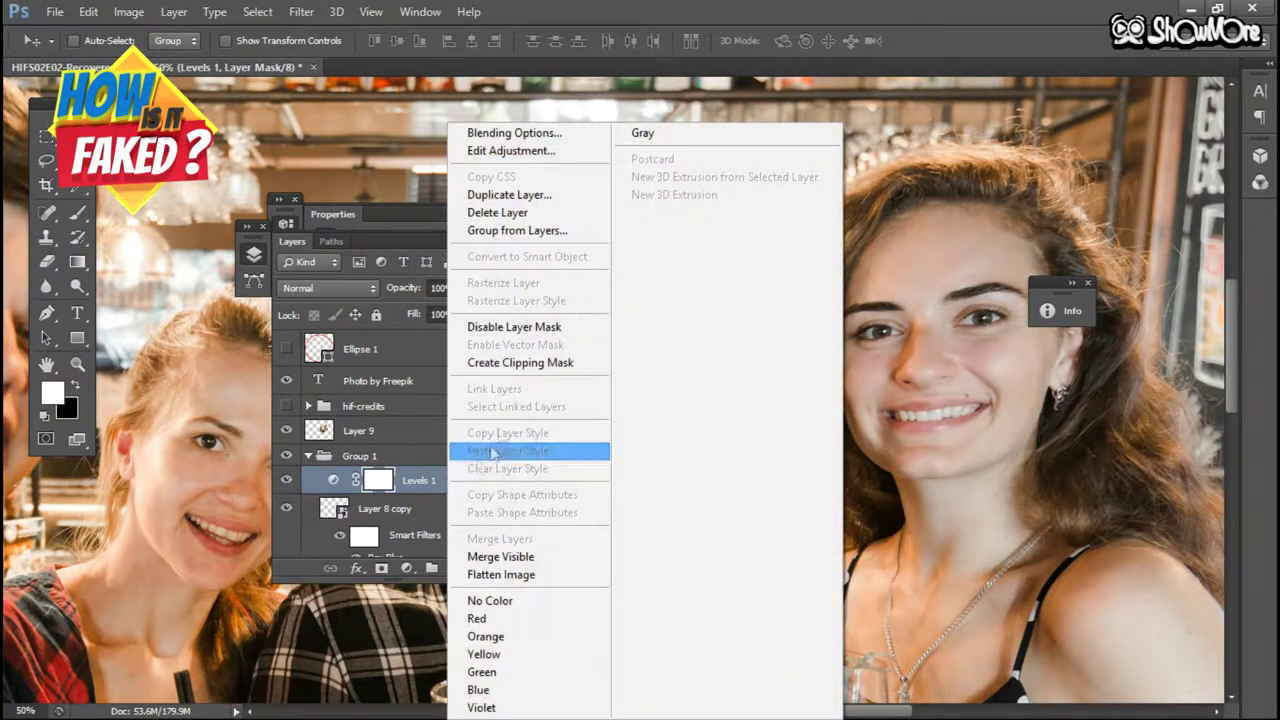
pyautogui.click(515, 362)
# Step: Set the Levels adjustment's input black point to 54 and its output white level to 230
pyautogui.click(349, 479)
pyautogui.click(398, 479)
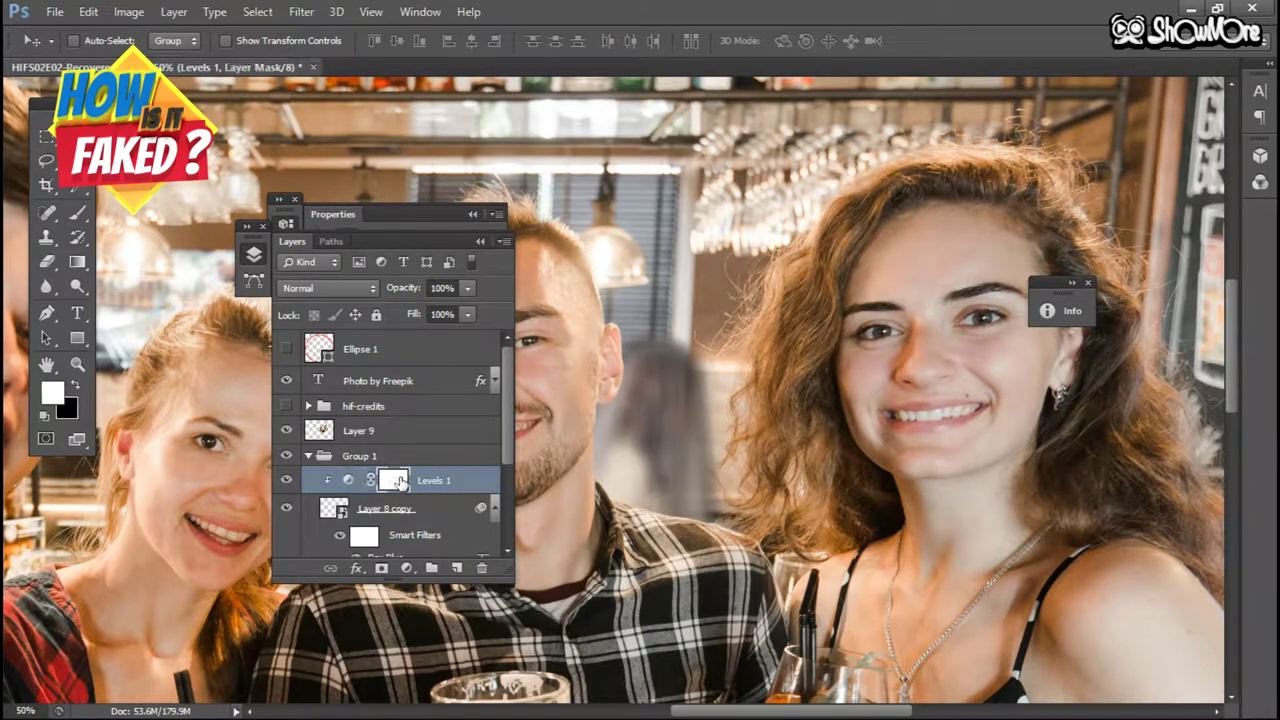
pyautogui.moveTo(383, 217); pyautogui.dragTo(229, 247)
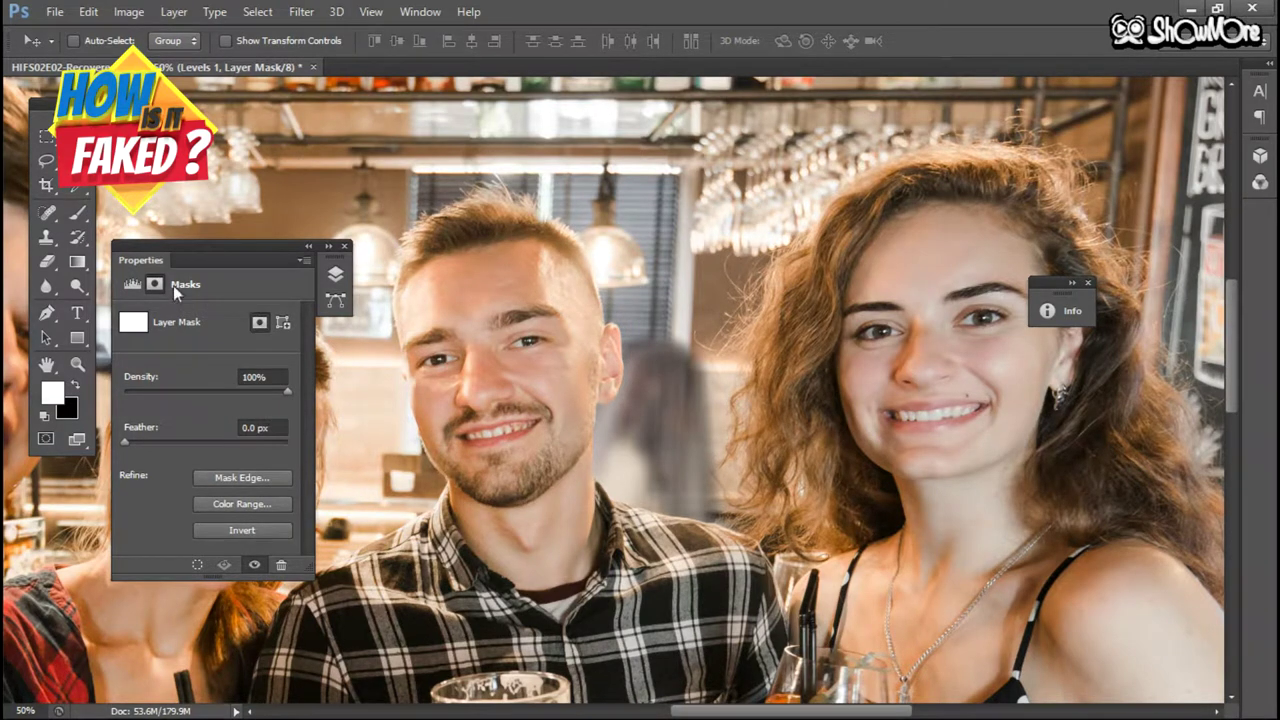
pyautogui.click(133, 284)
pyautogui.moveTo(289, 455); pyautogui.dragTo(298, 459)
pyautogui.moveTo(150, 453); pyautogui.dragTo(177, 455)
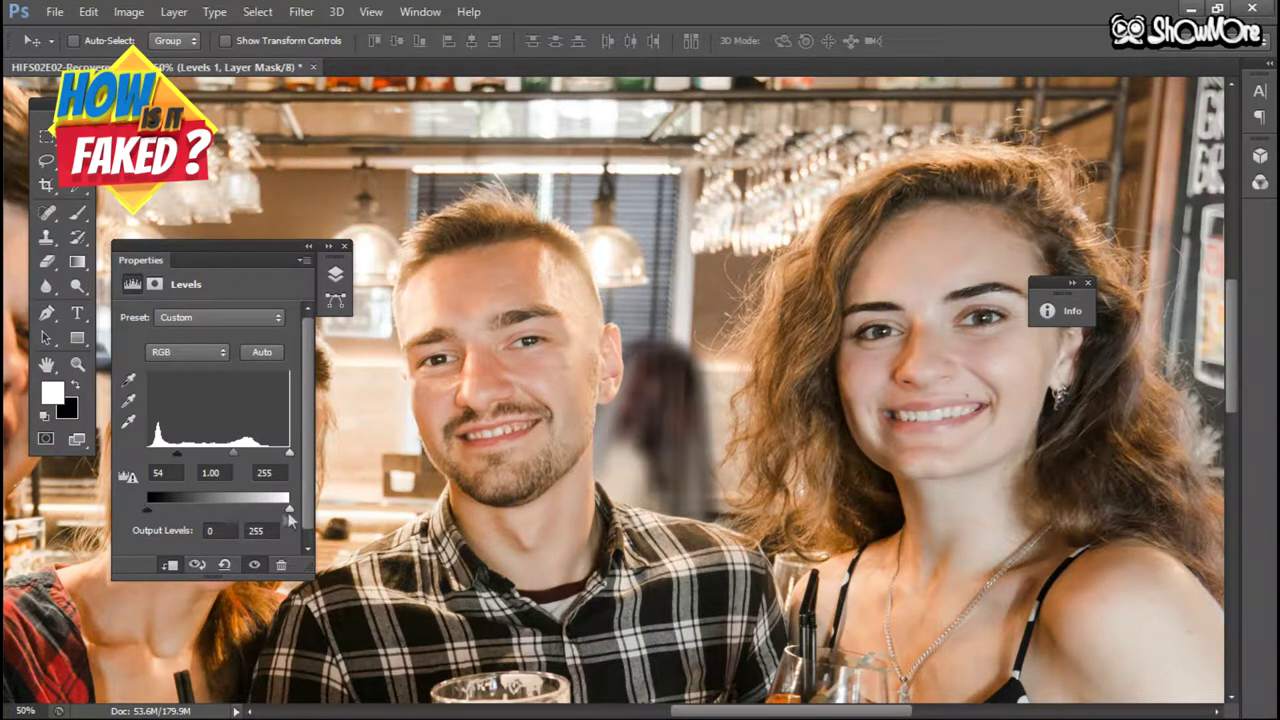
pyautogui.moveTo(289, 508); pyautogui.dragTo(276, 507)
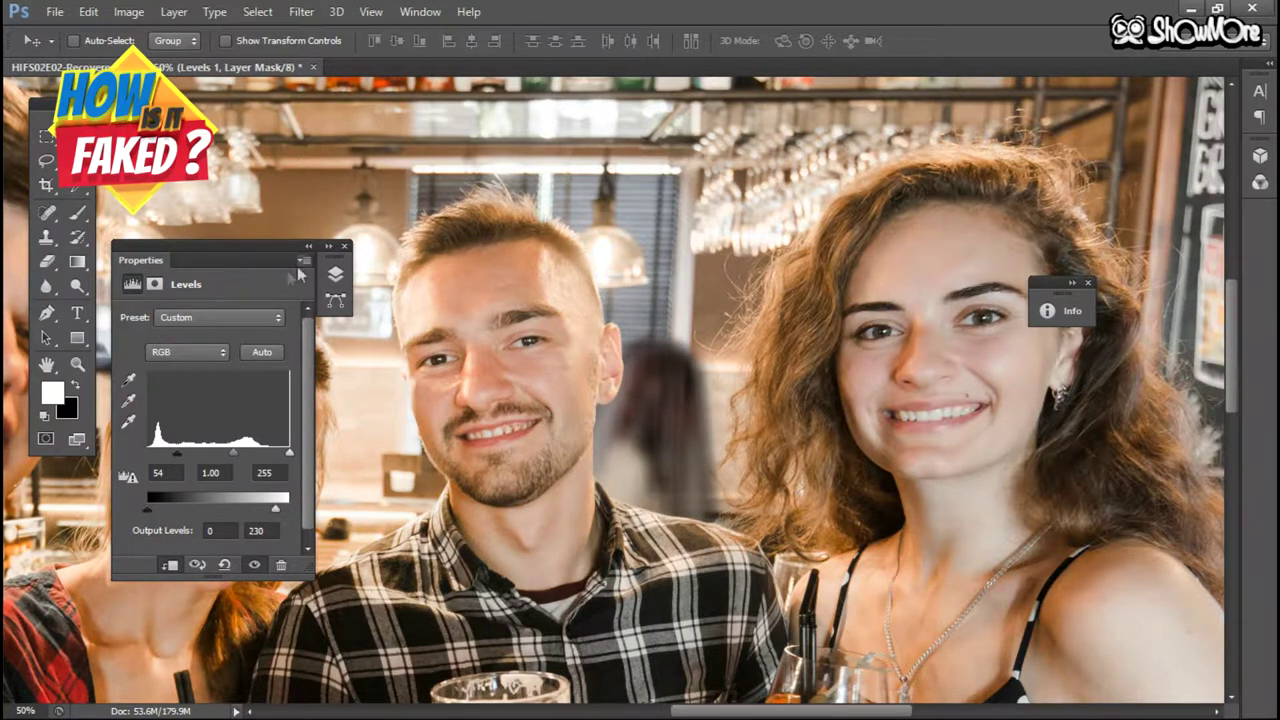
# Step: Add a Color Balance adjustment layer above Levels 1 and shift its color balance toward yellow
pyautogui.click(335, 275)
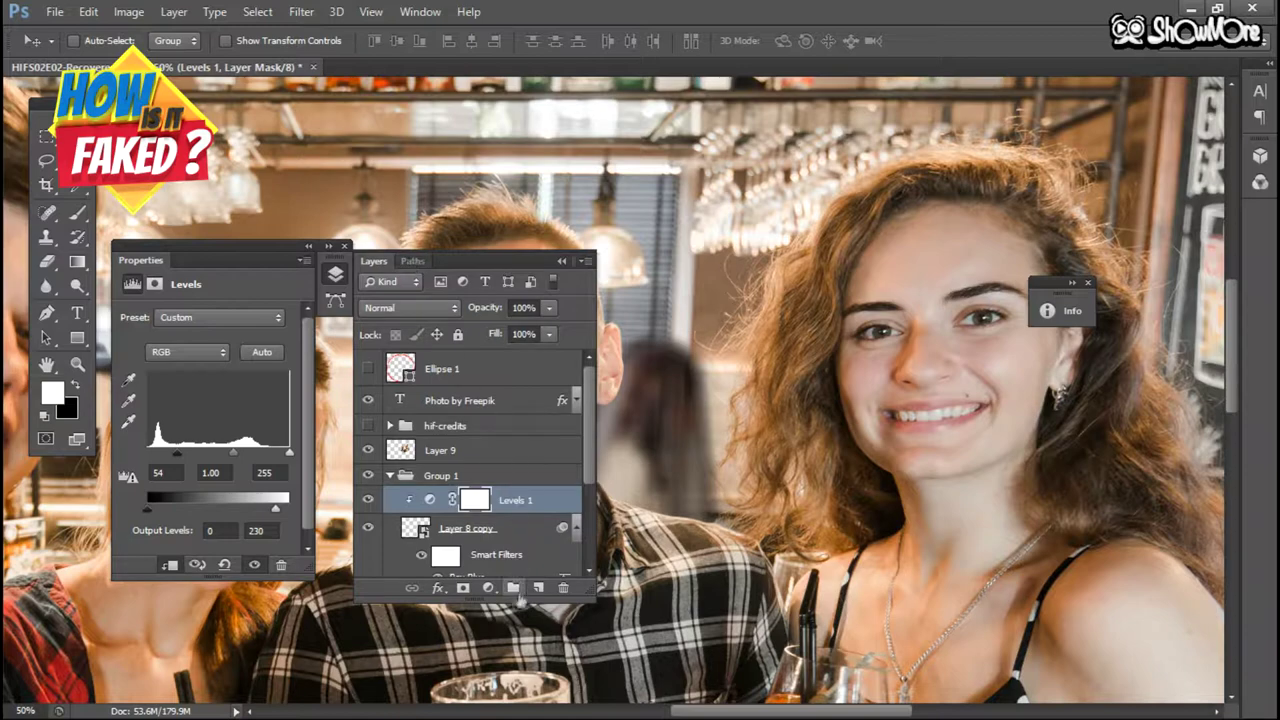
pyautogui.click(488, 588)
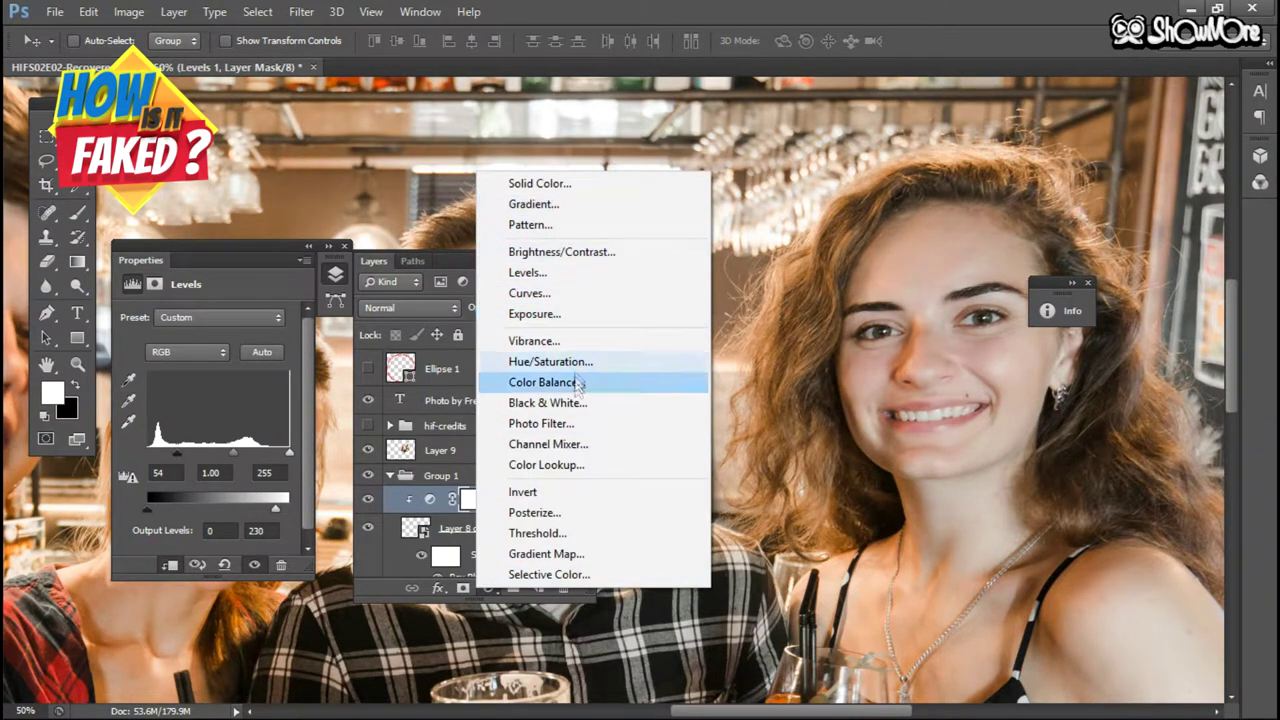
pyautogui.click(582, 382)
pyautogui.moveTo(178, 426); pyautogui.dragTo(163, 427)
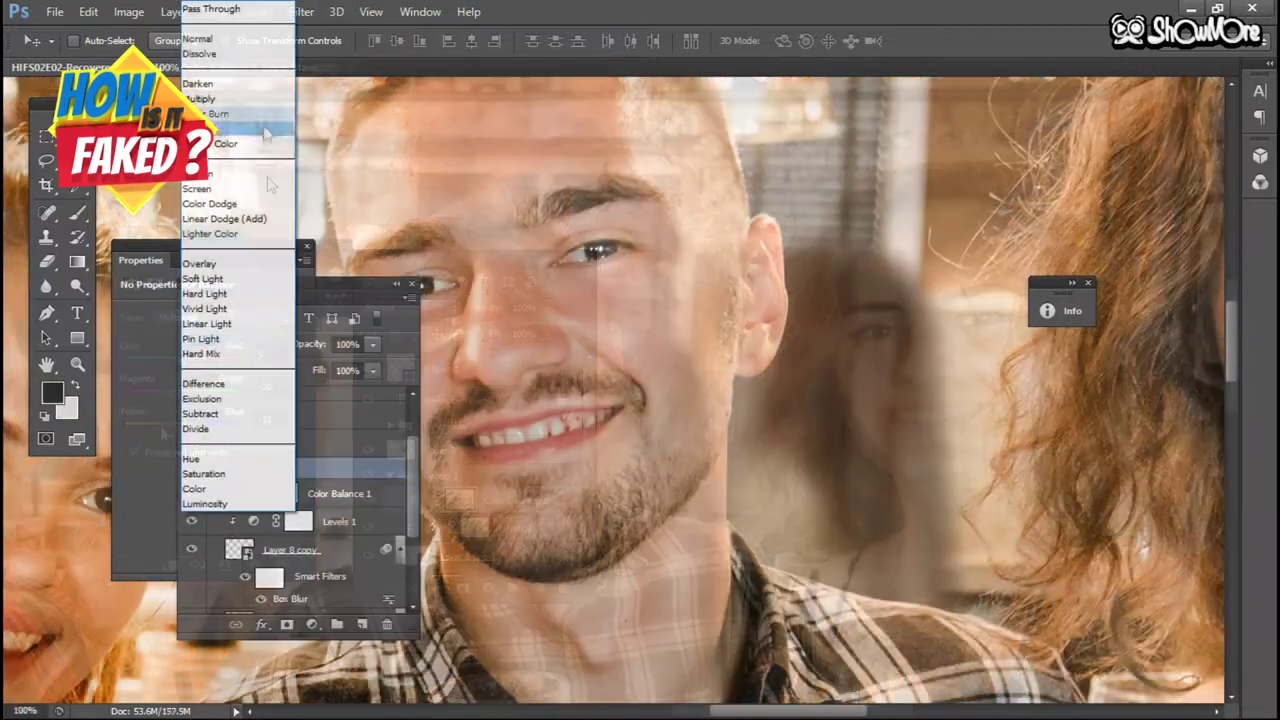
# Step: Cycle Group 1 through blend modes such as Linear Burn, stopping at Hard Light to judge how the figure blends
pyautogui.hotkey('shift', '+')
pyautogui.hotkey('shift', '+')
pyautogui.hotkey('shift', '+')
pyautogui.hotkey('shift', '+')
pyautogui.hotkey('shift', '+')
pyautogui.hotkey('shift', '+')
pyautogui.hotkey('shift', '+')
pyautogui.hotkey('shift', '+')
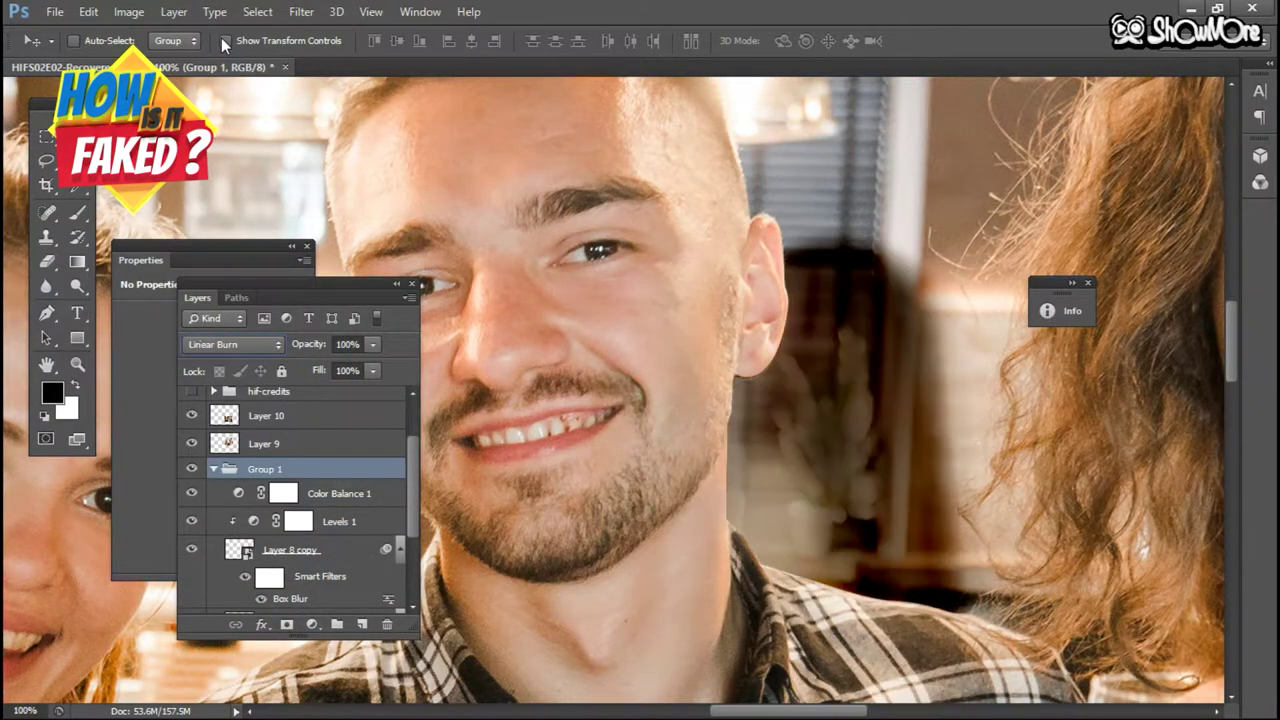
pyautogui.hotkey('shift', '+')
pyautogui.hotkey('shift', '+')
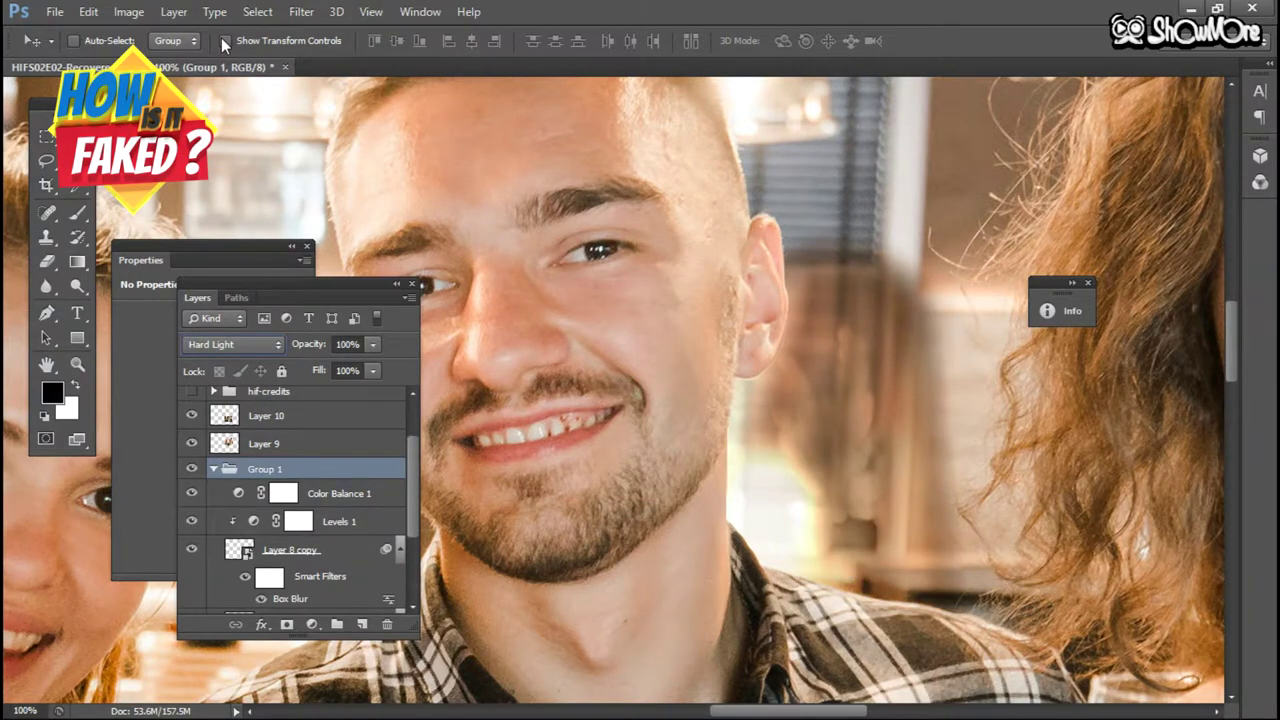
pyautogui.hotkey('ctrl', '-')
pyautogui.hotkey('ctrl', '-')
pyautogui.hotkey('ctrl', '-')
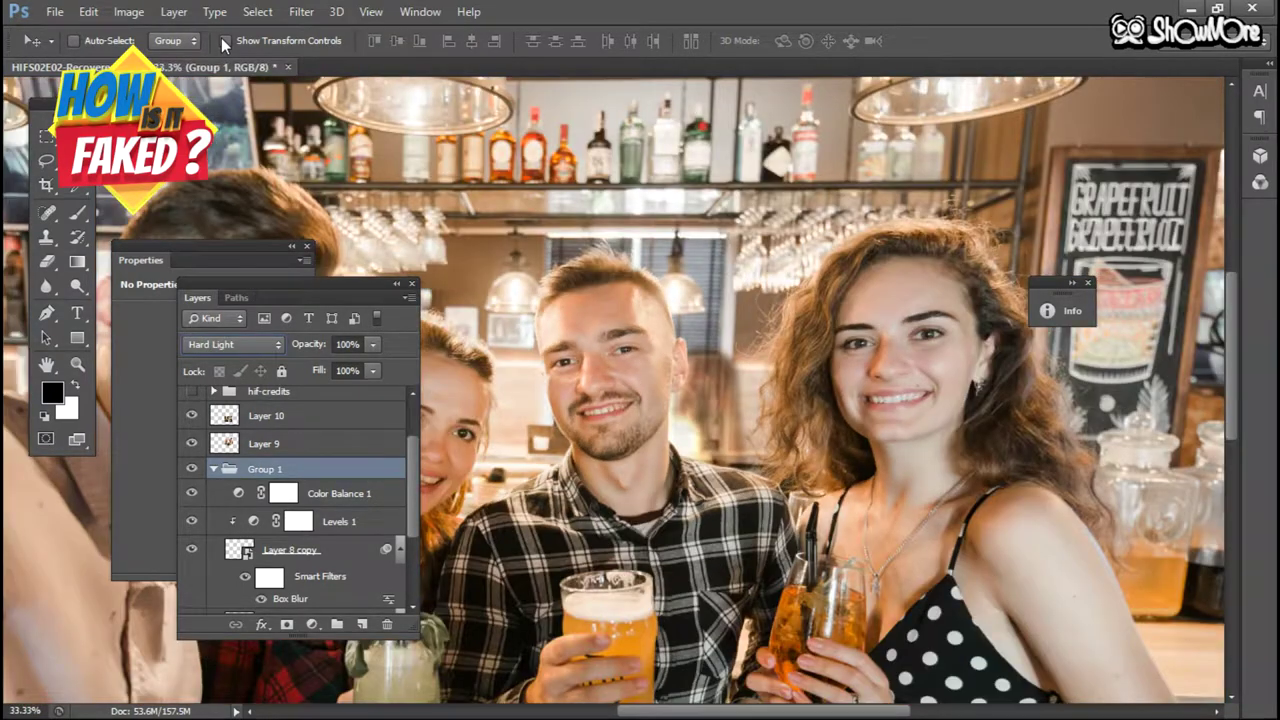
# Step: Try Pin Light as Group 1's blend mode, compare it with the alternatives and return the group to Hard Light
pyautogui.click(230, 344)
pyautogui.click(228, 318)
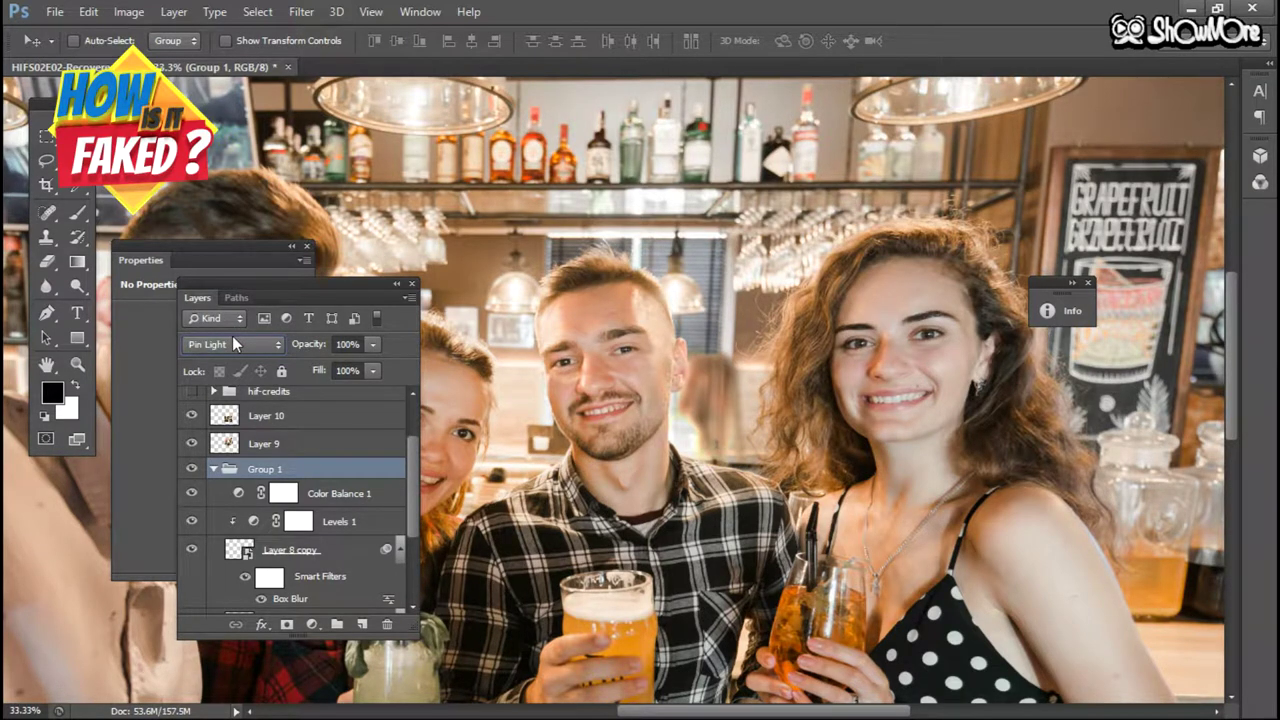
pyautogui.click(232, 344)
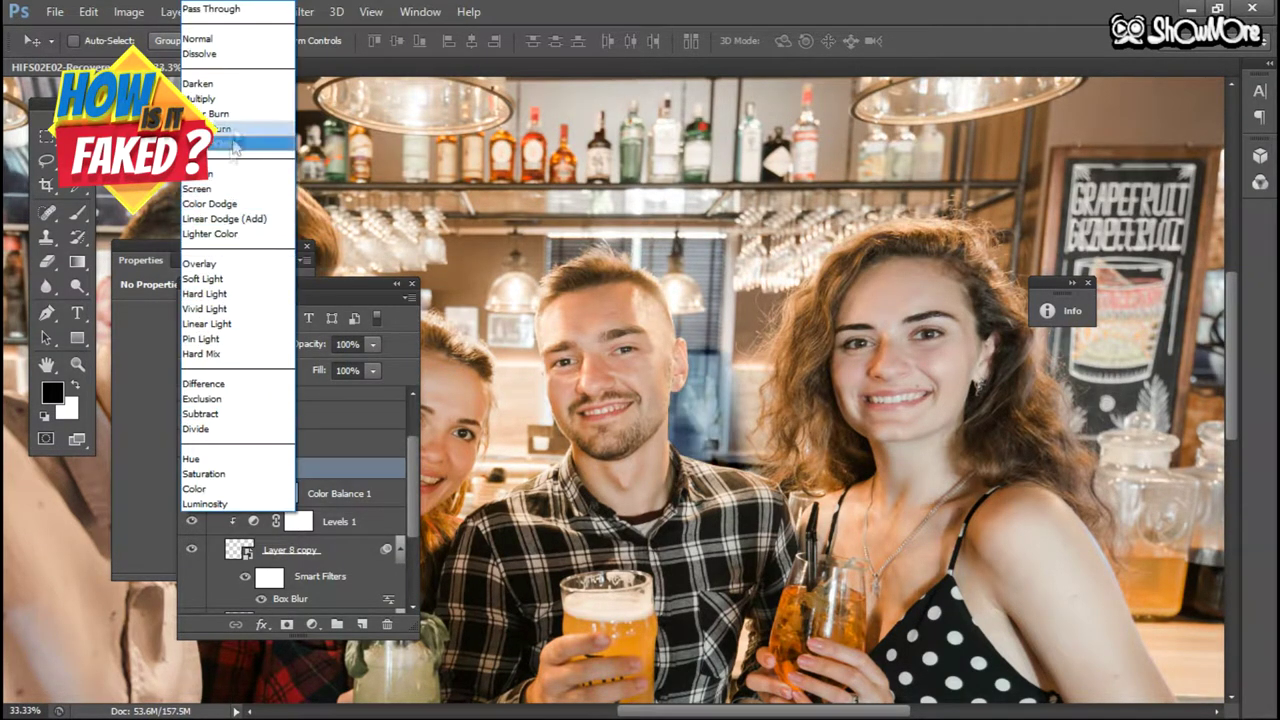
pyautogui.click(215, 295)
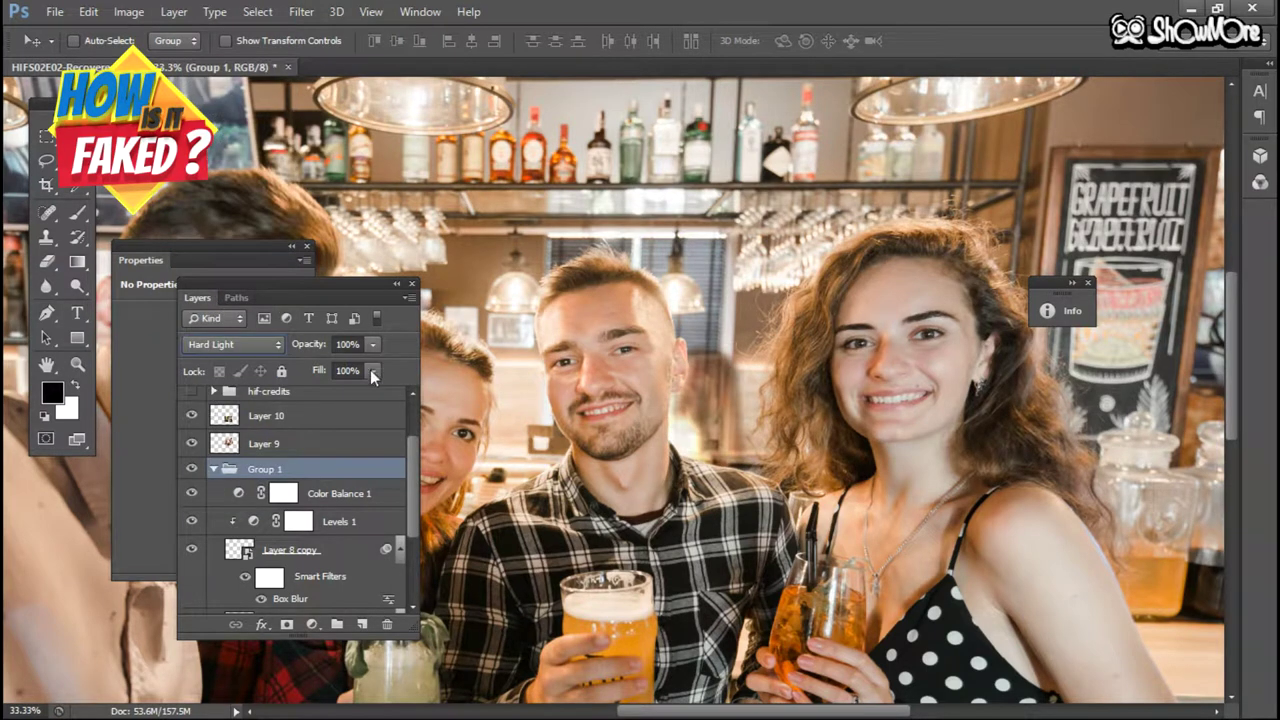
pyautogui.moveTo(375, 370); pyautogui.dragTo(369, 397)
# Step: Readjust the Levels 1 adjustment to output levels of 20 and 206 and an input black point of 35
pyautogui.scroll(-1, 340, 537)
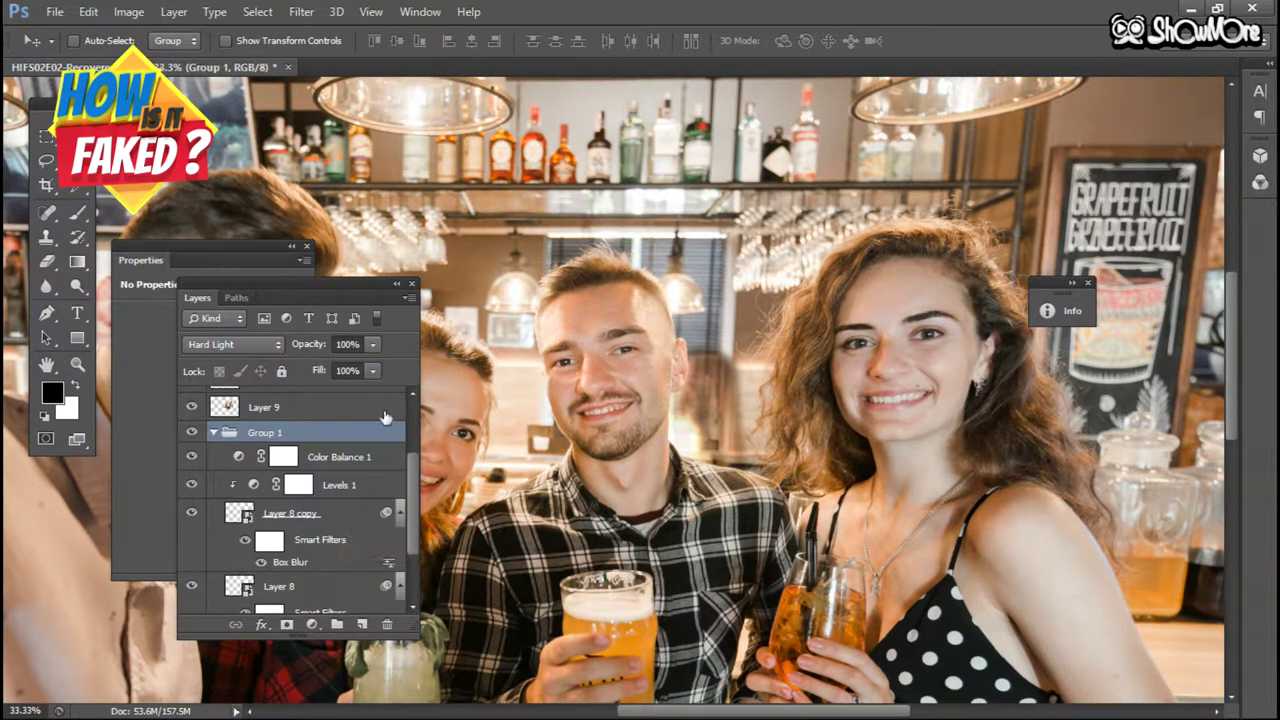
pyautogui.click(352, 488)
pyautogui.click(124, 468)
pyautogui.moveTo(289, 508); pyautogui.dragTo(255, 513)
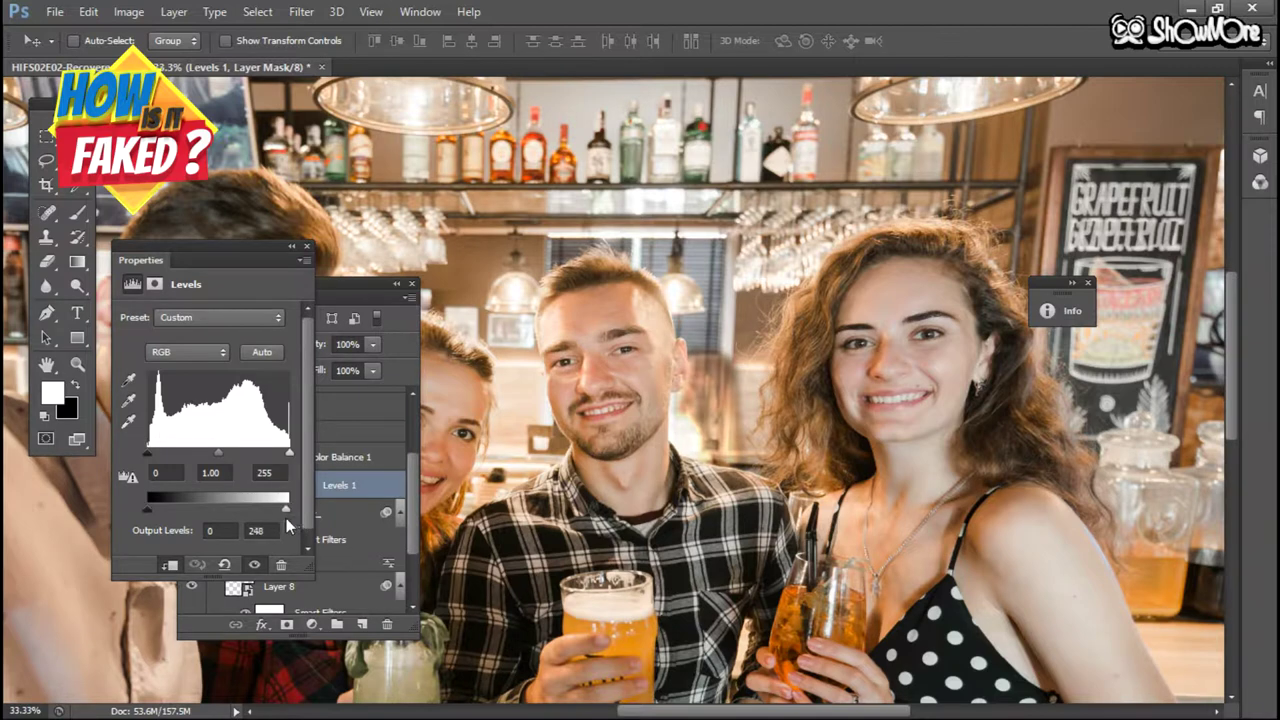
pyautogui.moveTo(286, 518); pyautogui.dragTo(277, 518)
pyautogui.moveTo(149, 508); pyautogui.dragTo(165, 510)
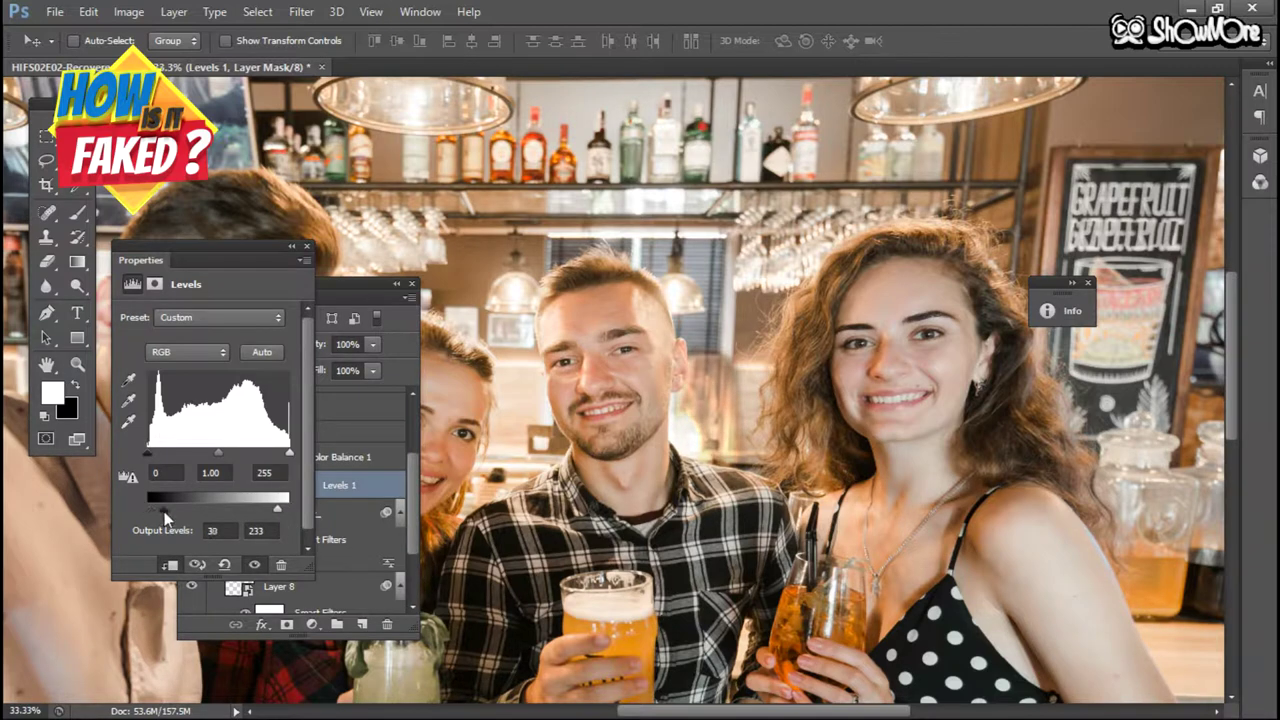
pyautogui.moveTo(277, 512); pyautogui.dragTo(264, 513)
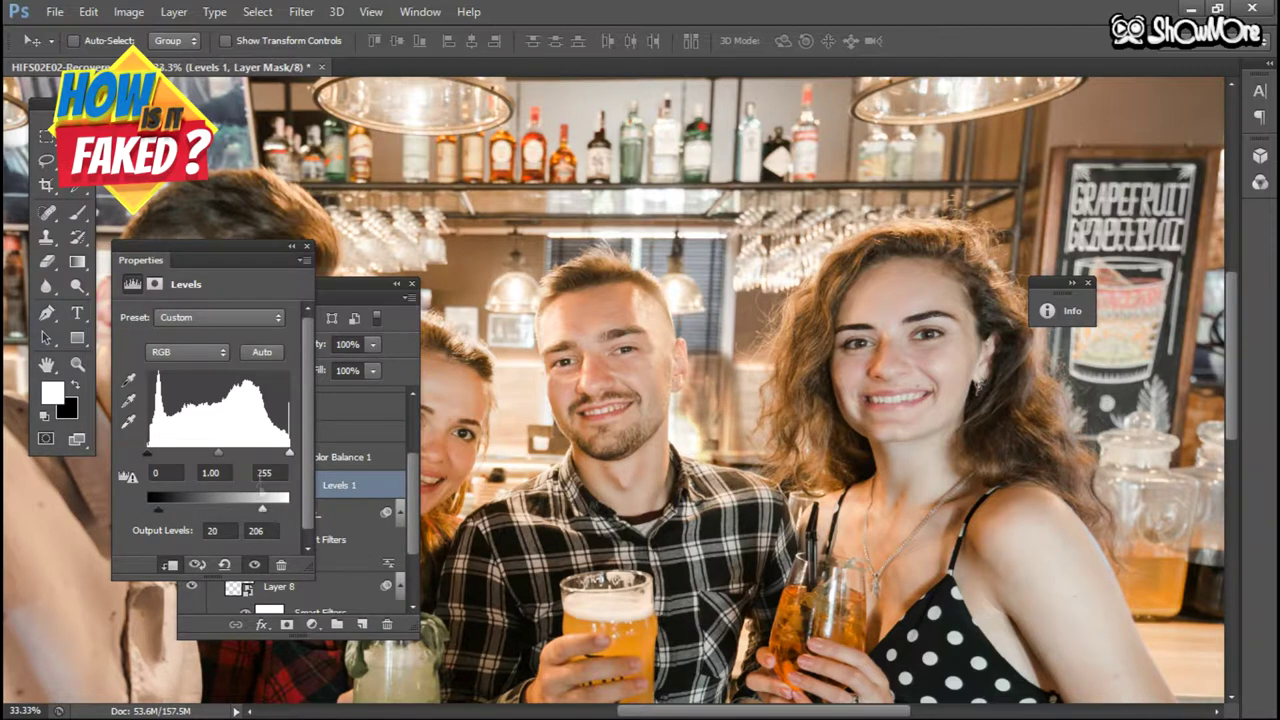
pyautogui.moveTo(149, 455); pyautogui.dragTo(174, 464)
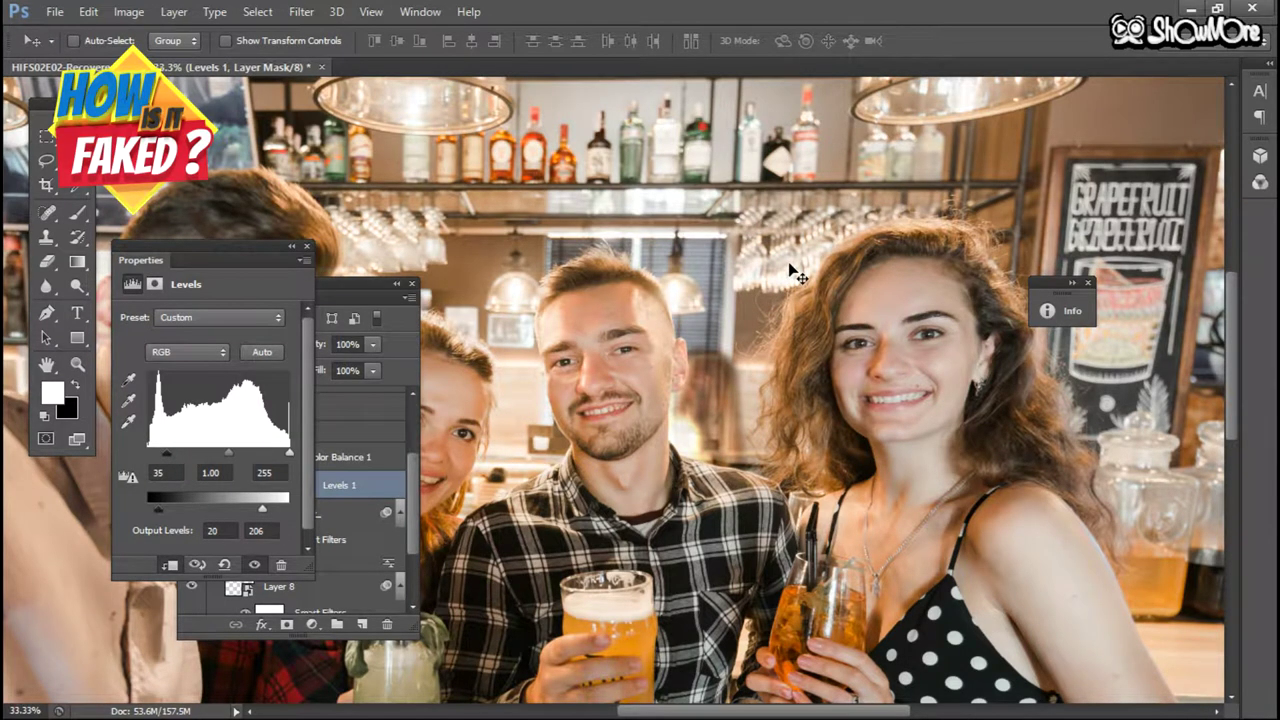
# Step: Hide the panels and examine the blurred figure between the man and the curly-haired woman, both up close and within the whole photo
pyautogui.press('Tab')
pyautogui.hotkey('ctrl', '+')
pyautogui.hotkey('ctrl', '+')
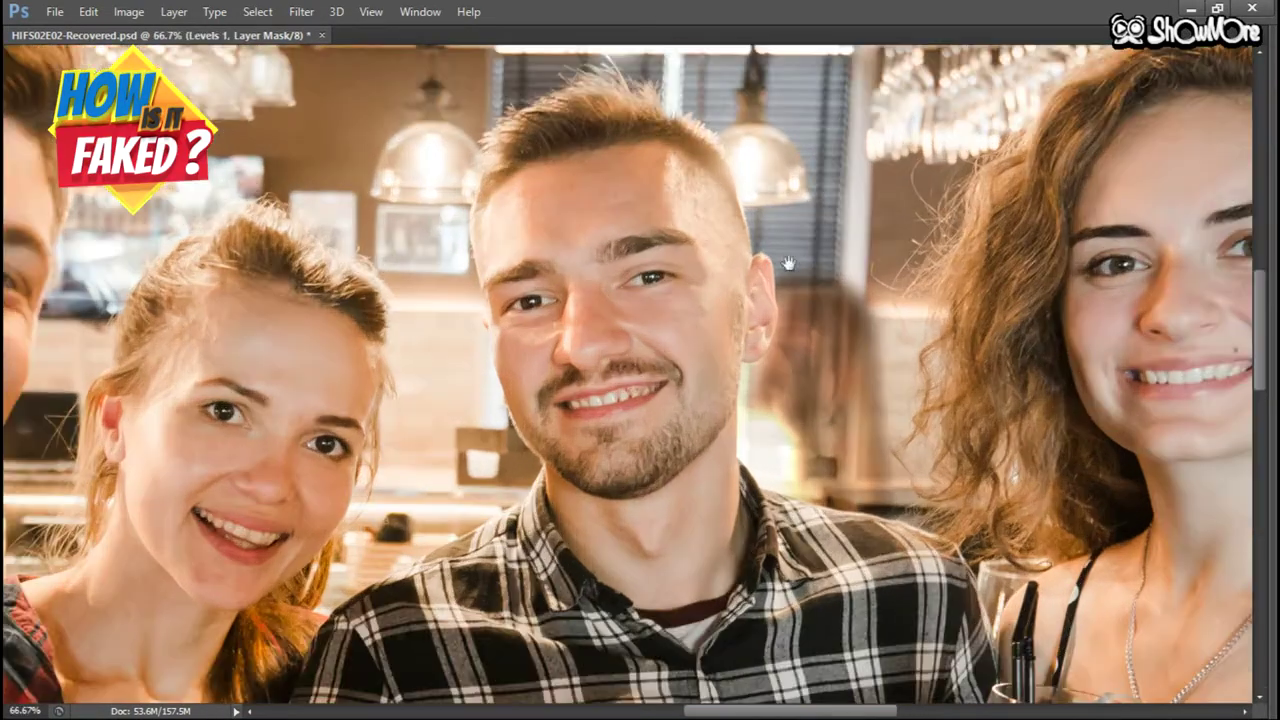
pyautogui.moveTo(788, 266); pyautogui.dragTo(1062, 239)
pyautogui.hotkey('ctrl', '+')
pyautogui.hotkey('ctrl', '+')
pyautogui.hotkey('ctrl', '-')
pyautogui.hotkey('ctrl', '-')
pyautogui.hotkey('ctrl', '-')
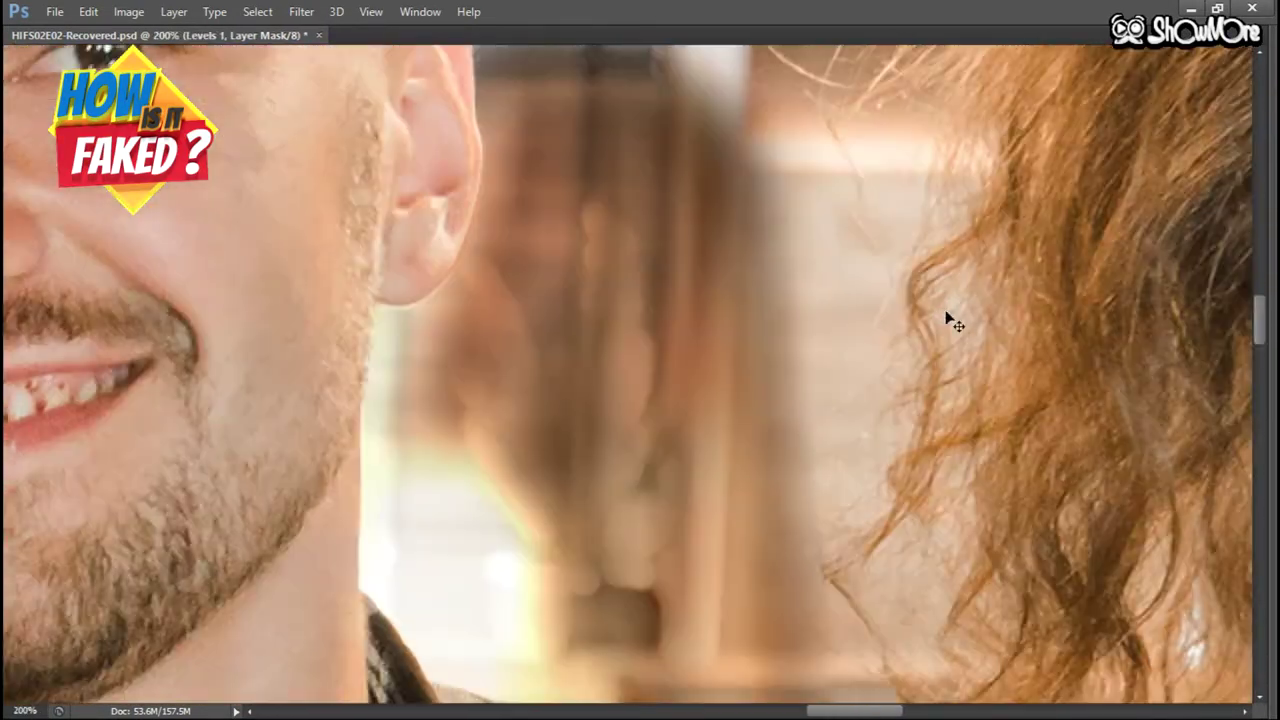
pyautogui.hotkey('ctrl', '-')
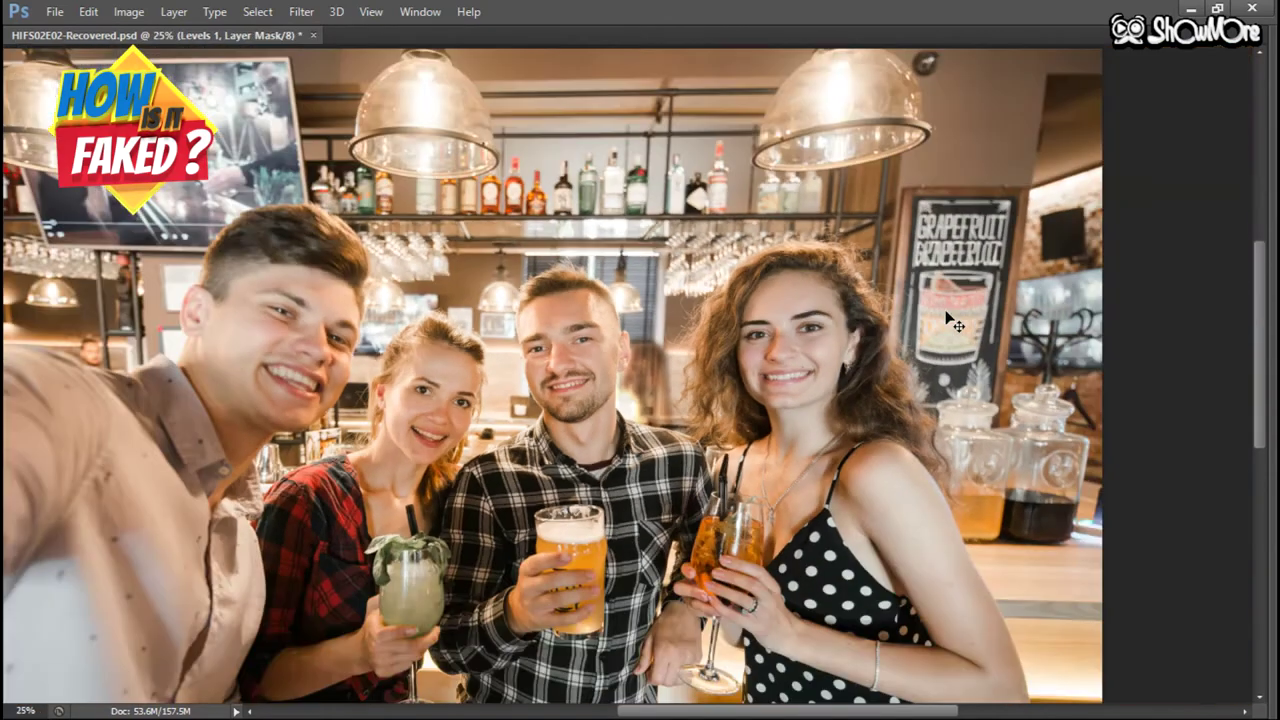
pyautogui.hotkey('ctrl', '-')
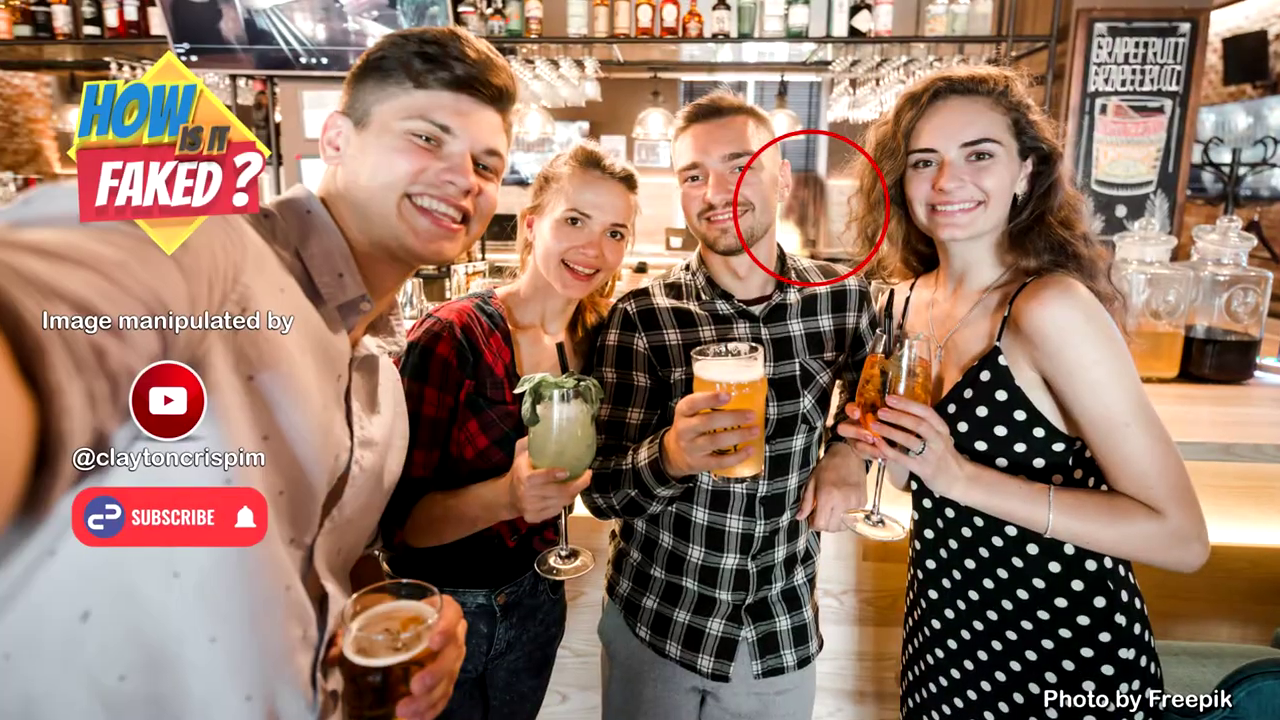